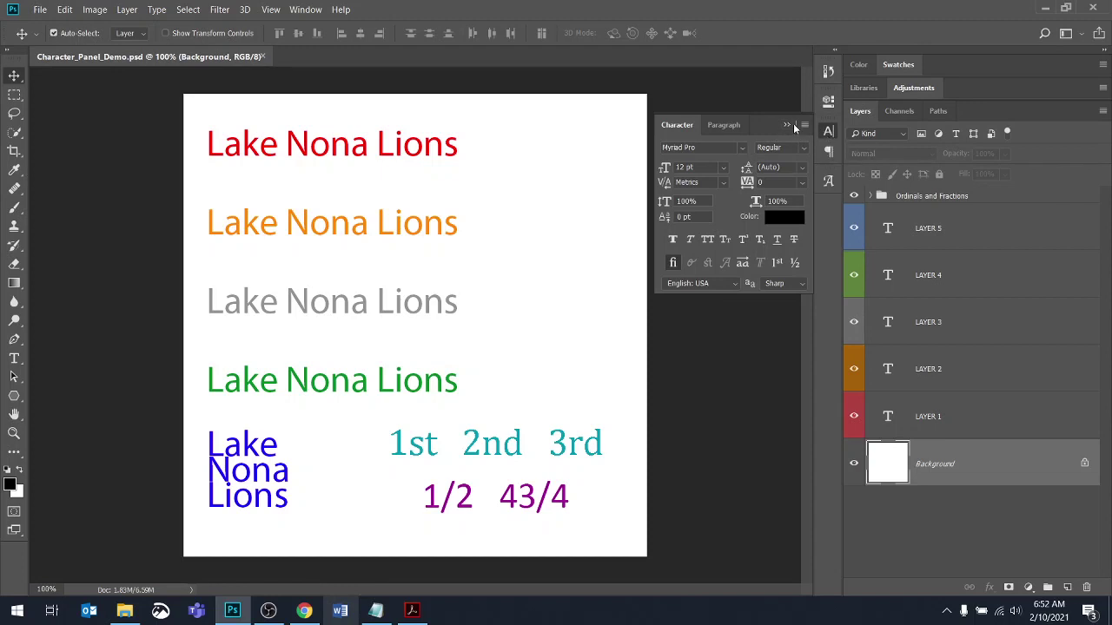
Step: Show the Character panel beside the canvas from the Window menu
click(786, 125)
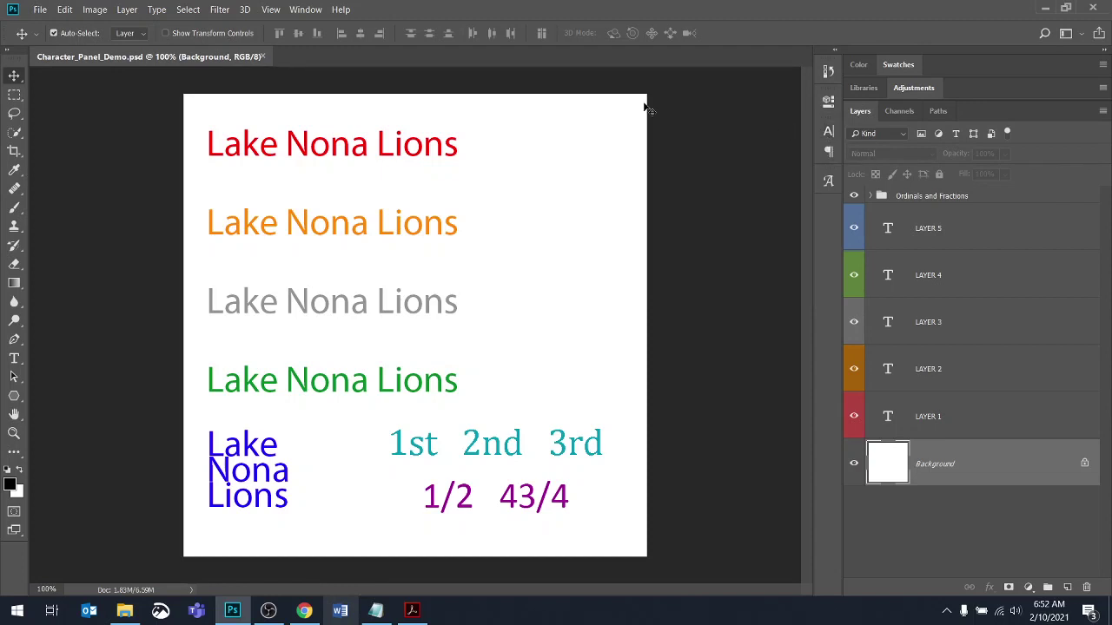
click(304, 9)
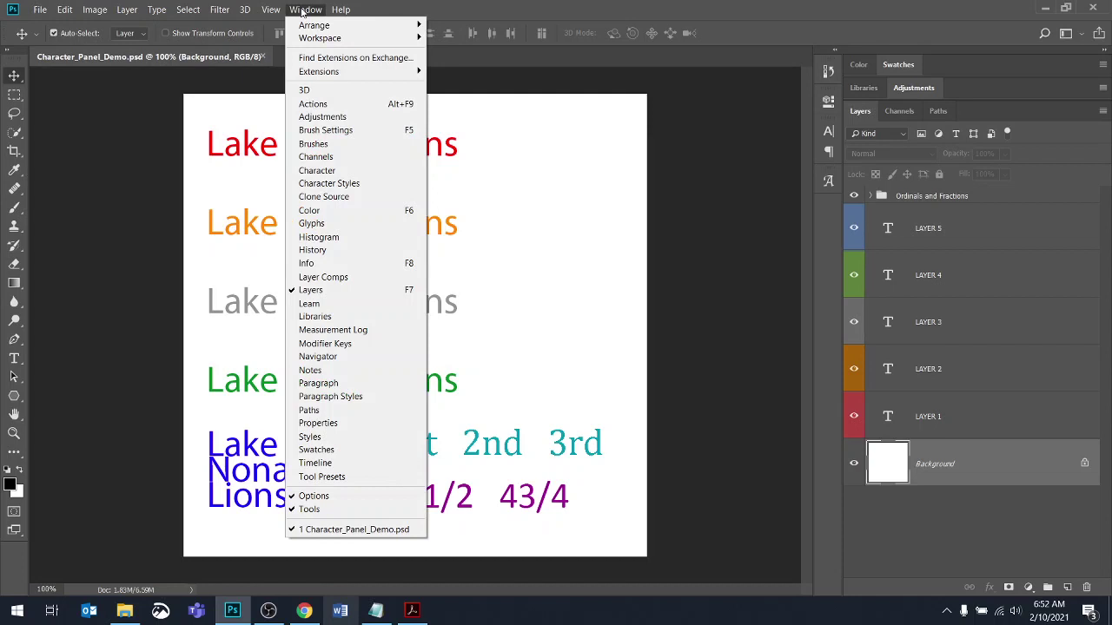
click(330, 171)
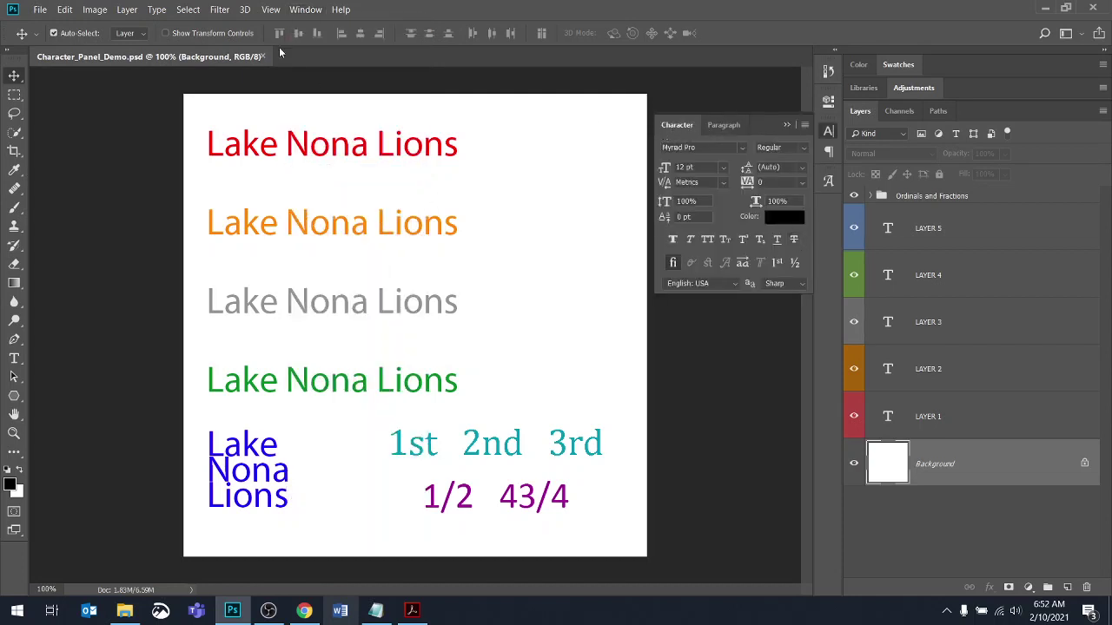
click(305, 10)
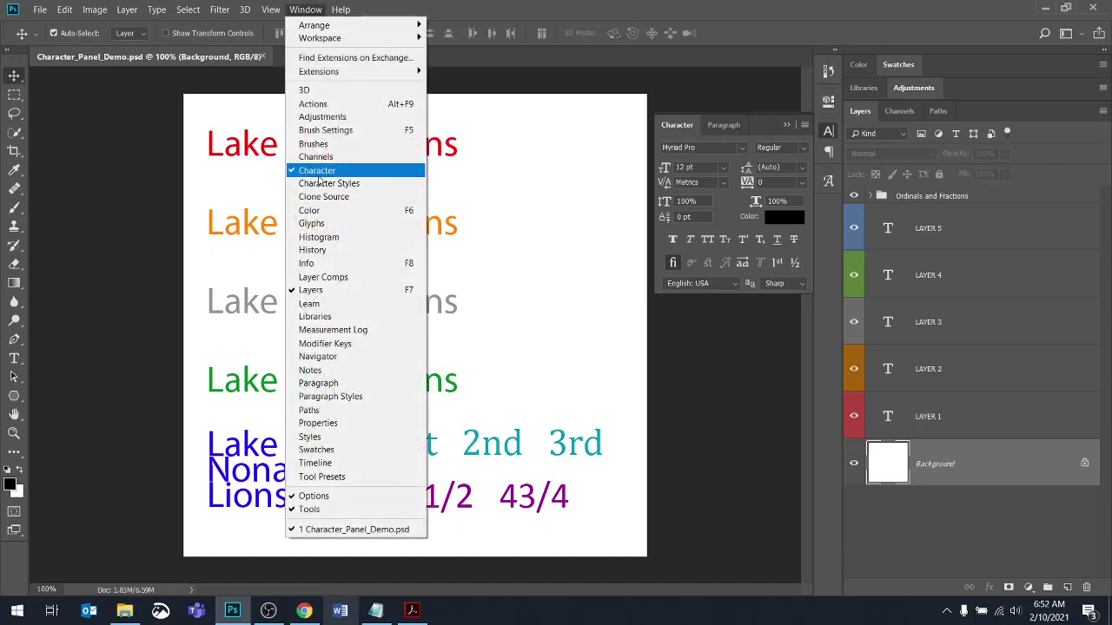
click(749, 8)
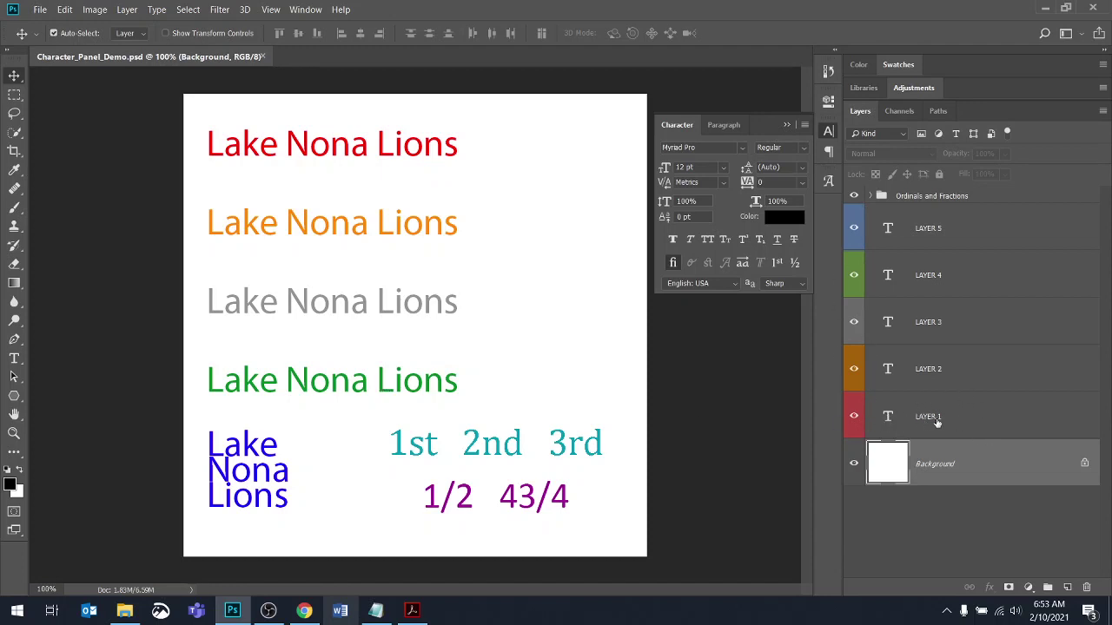
Step: Open the top title for editing and browse the font and style lists, keeping Myriad Pro
double_click(887, 416)
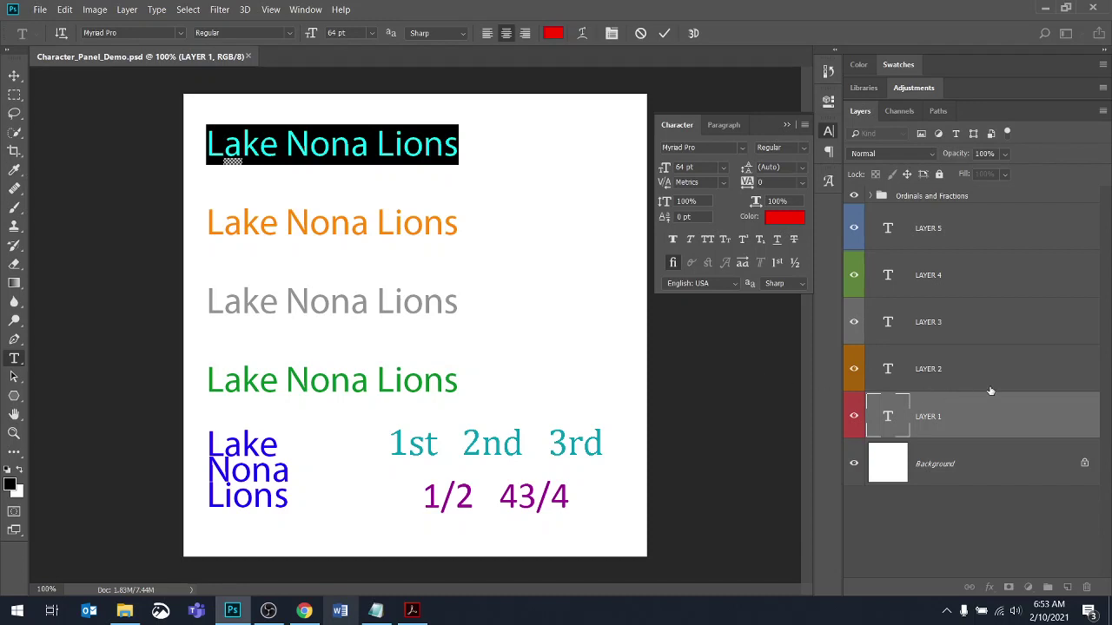
key(ctrl+Return)
key(v)
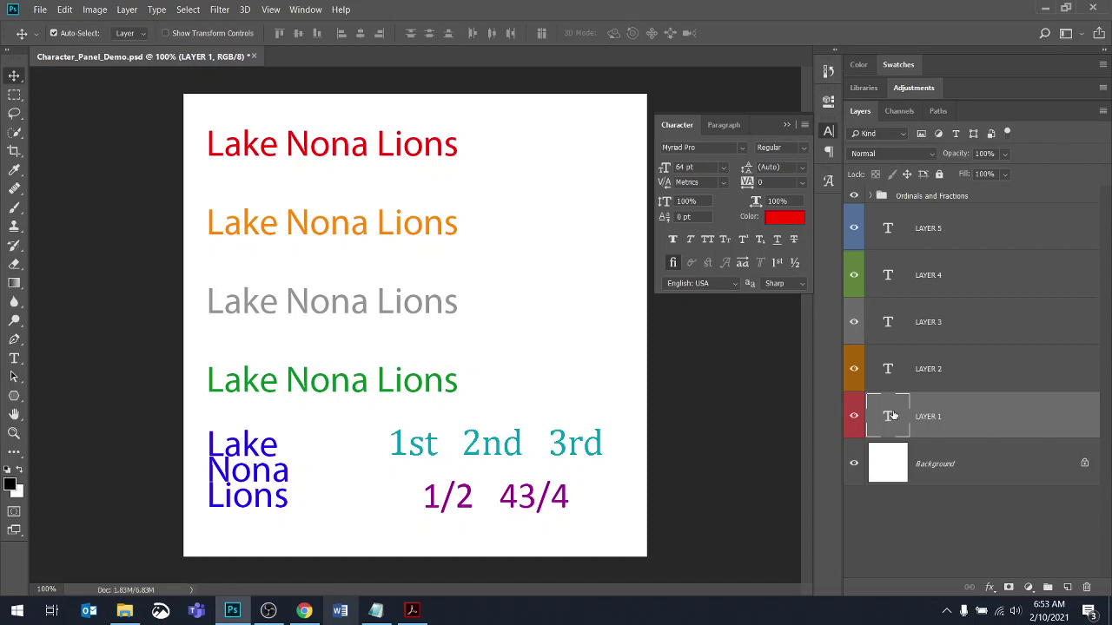
double_click(890, 416)
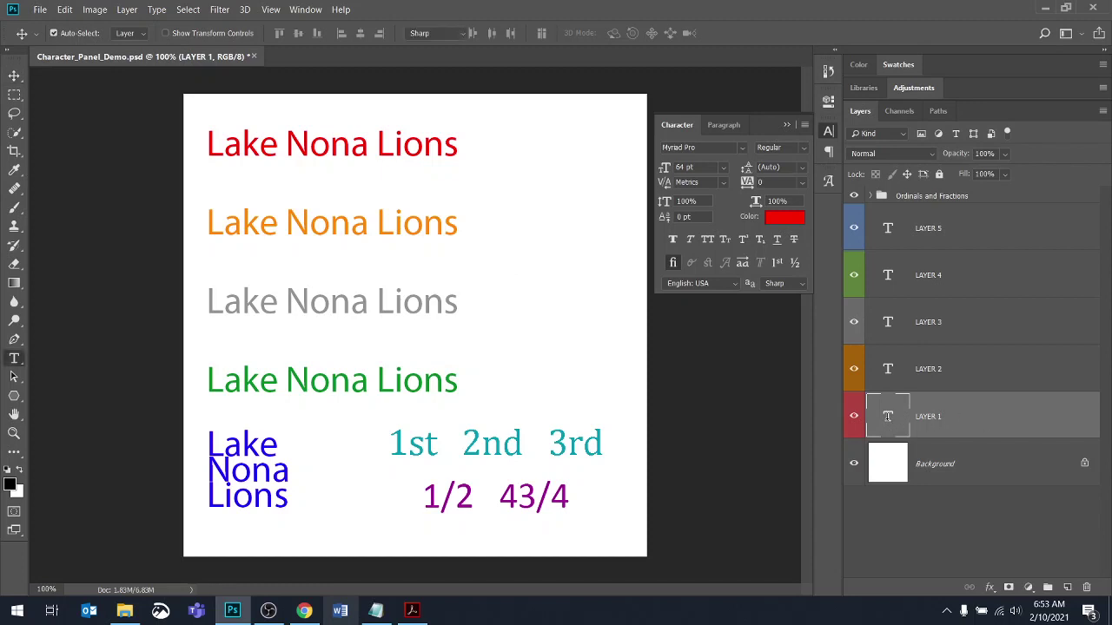
click(740, 147)
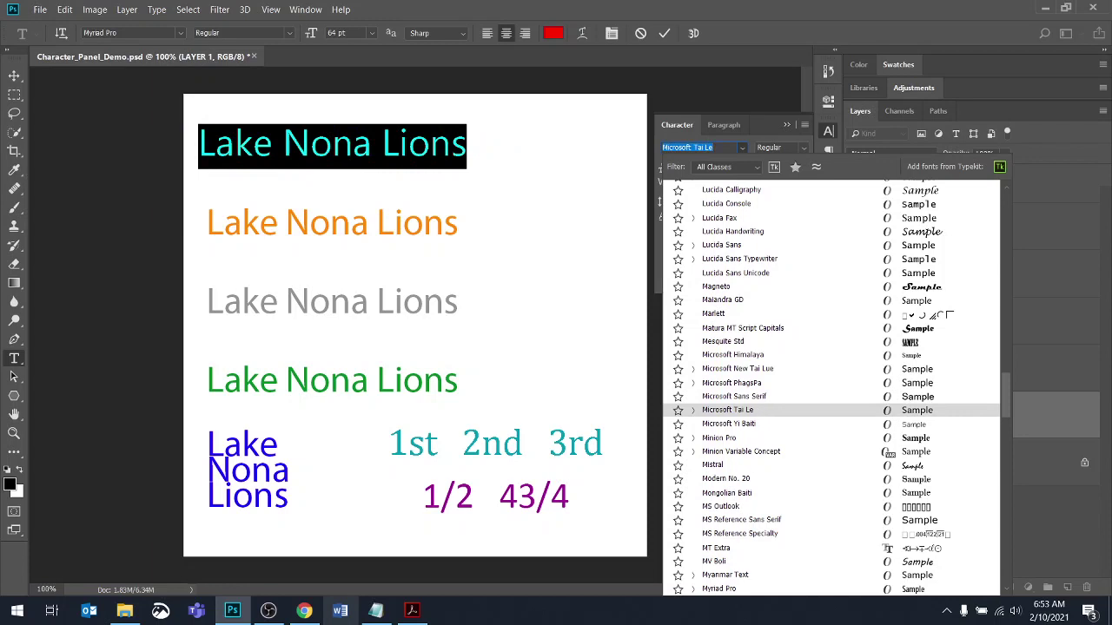
click(721, 589)
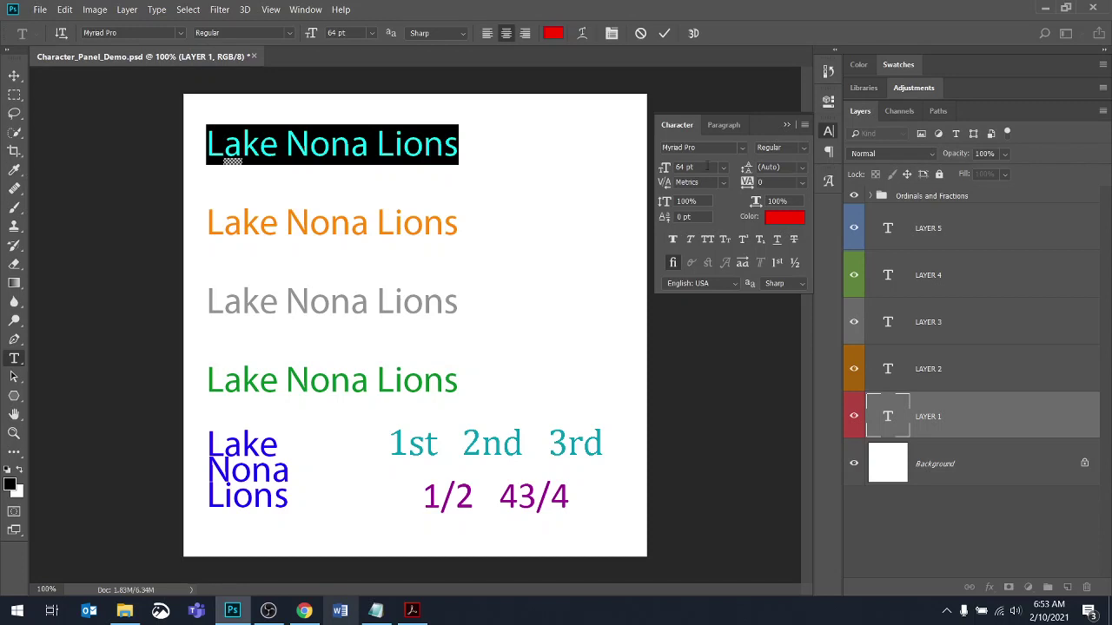
click(803, 146)
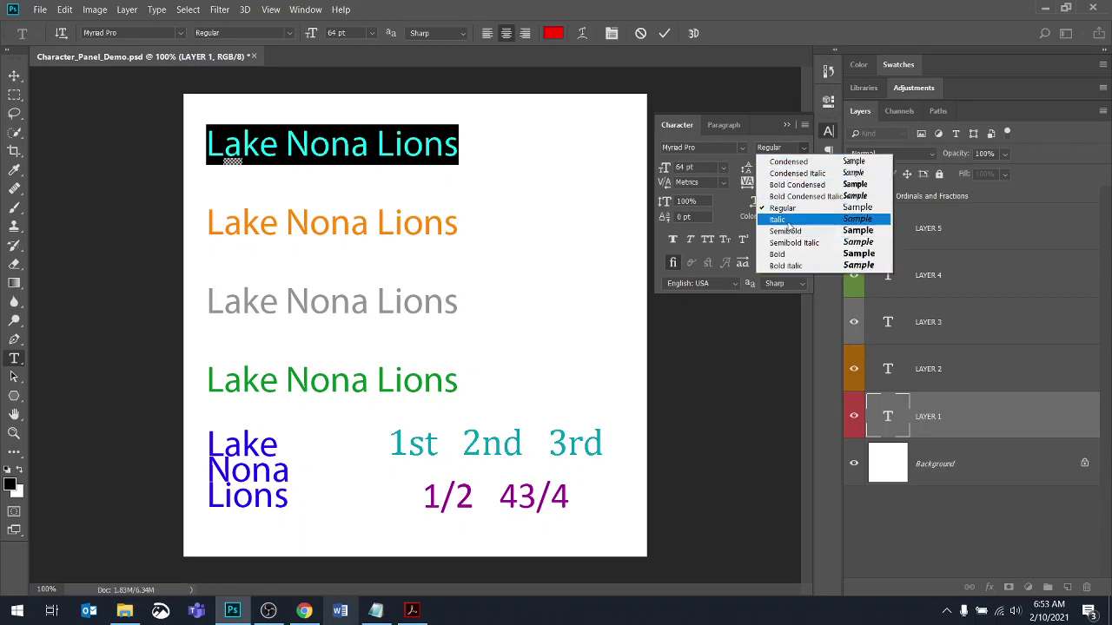
click(744, 149)
Step: Preview fonts and try Birch Std Regular on the title, then cancel the edit
click(743, 149)
key(Down)
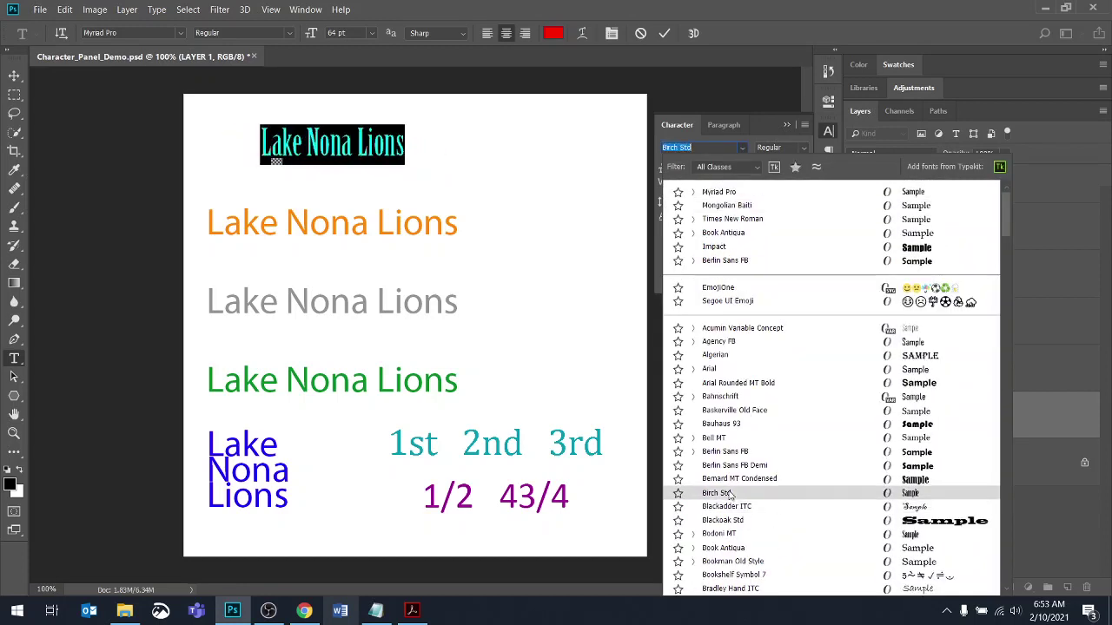
click(730, 495)
click(804, 148)
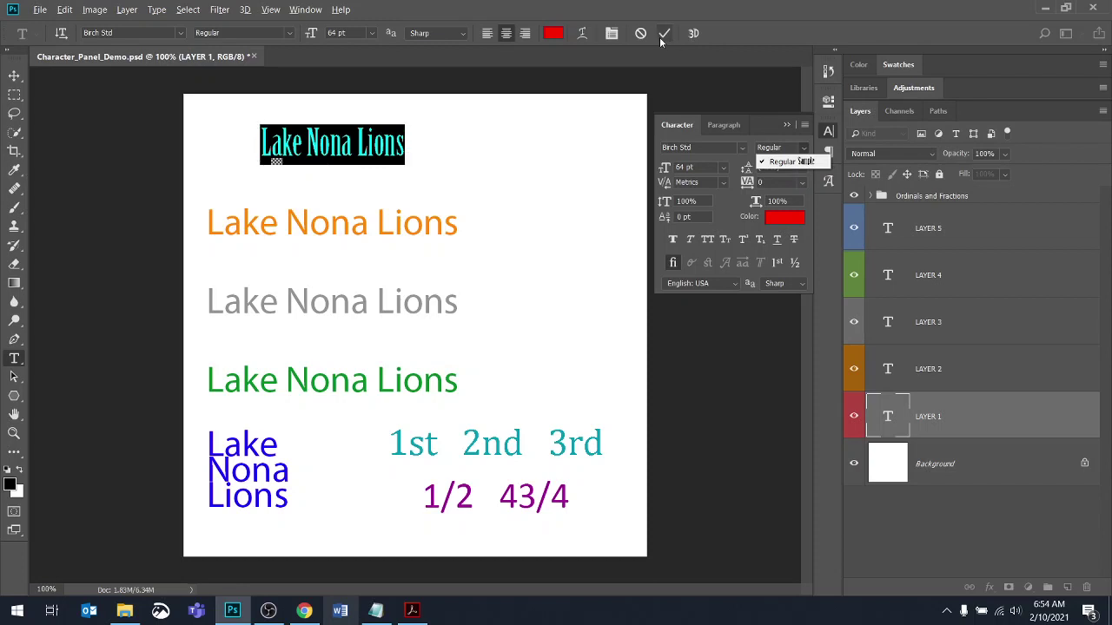
click(765, 95)
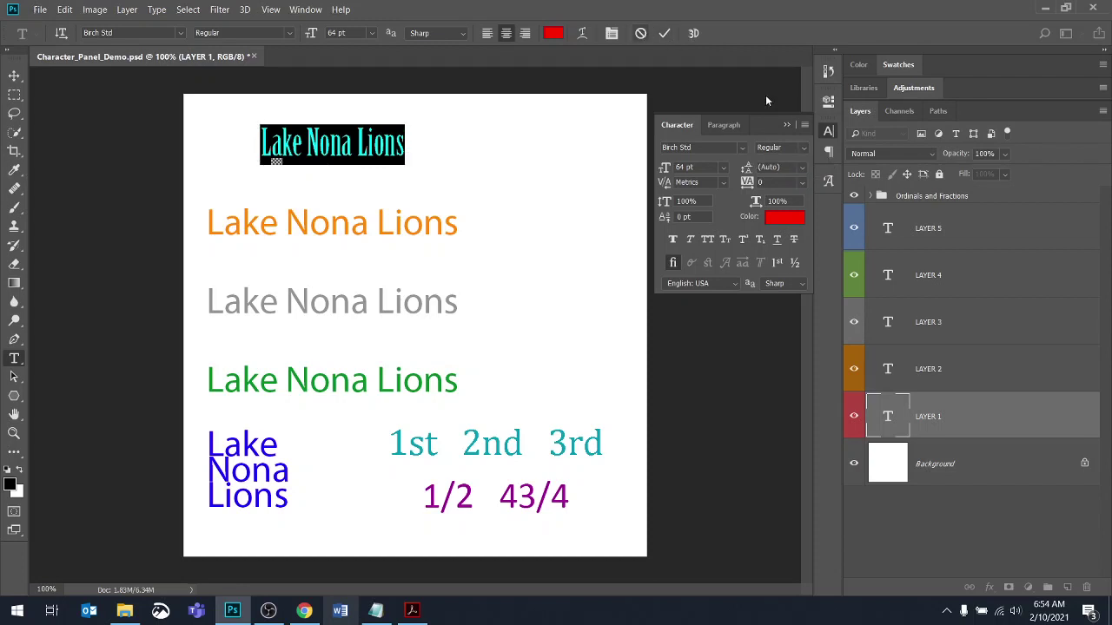
click(640, 34)
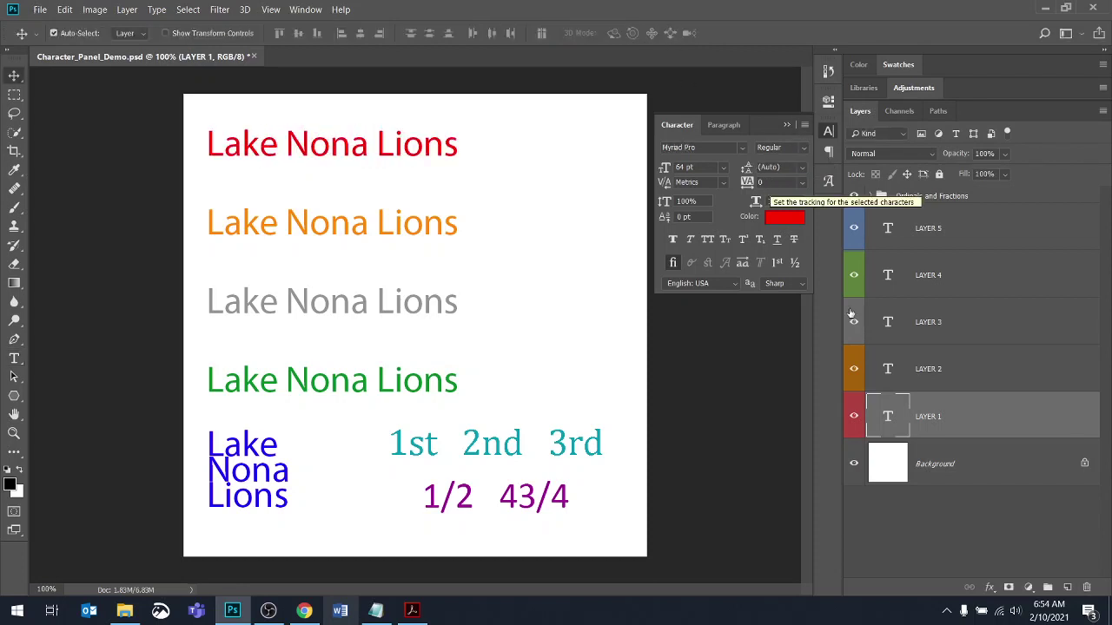
Step: Re-edit the top title and apply Birch Std, leaving the style at Regular
double_click(888, 410)
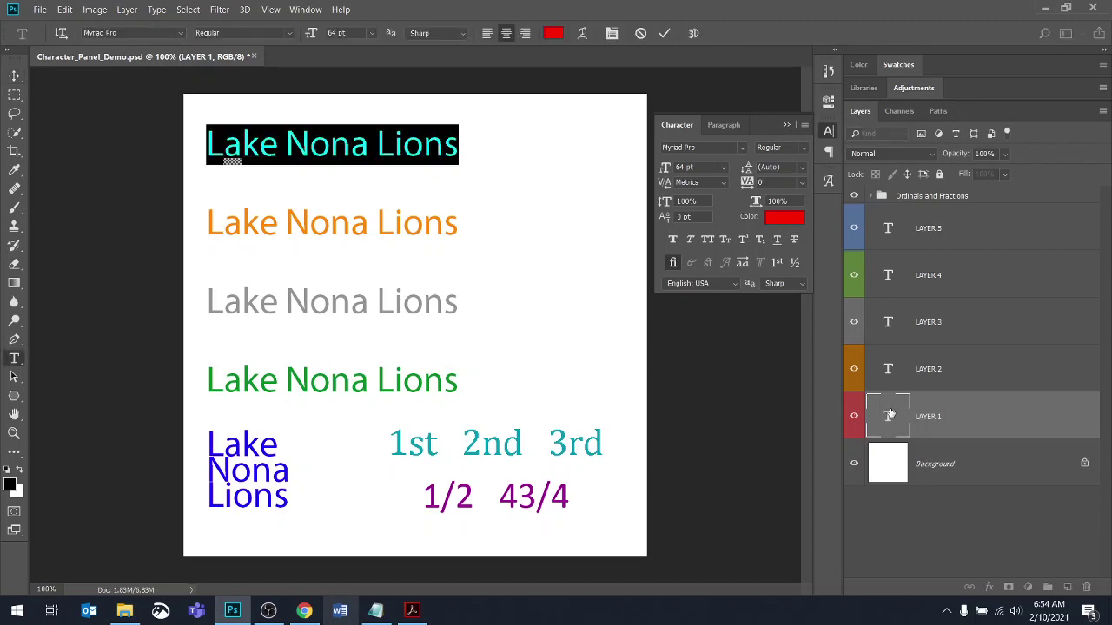
click(743, 150)
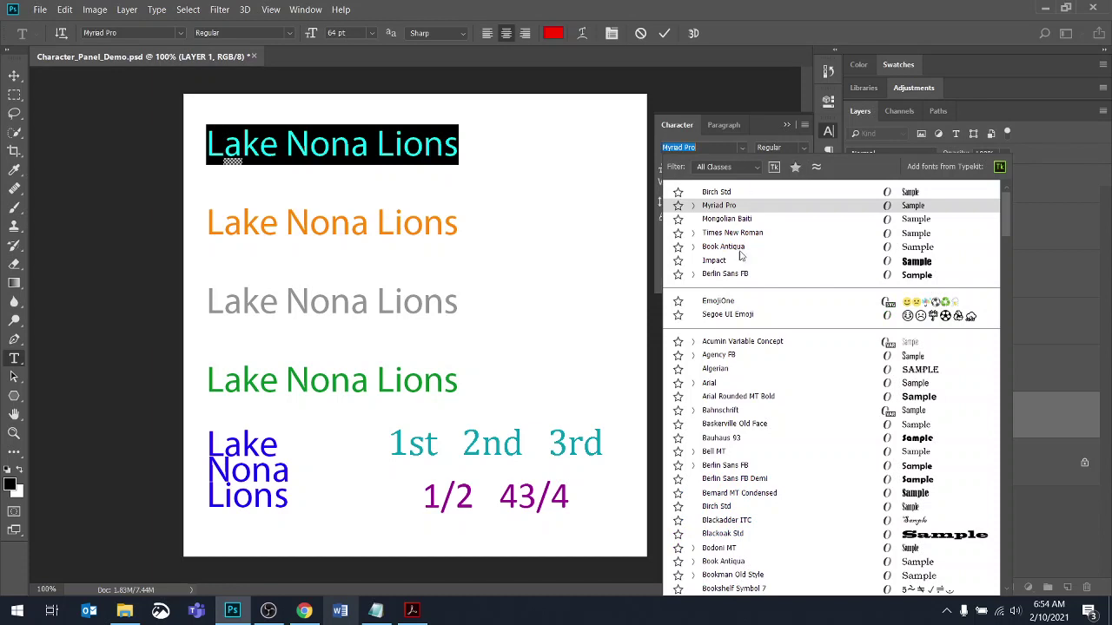
click(722, 506)
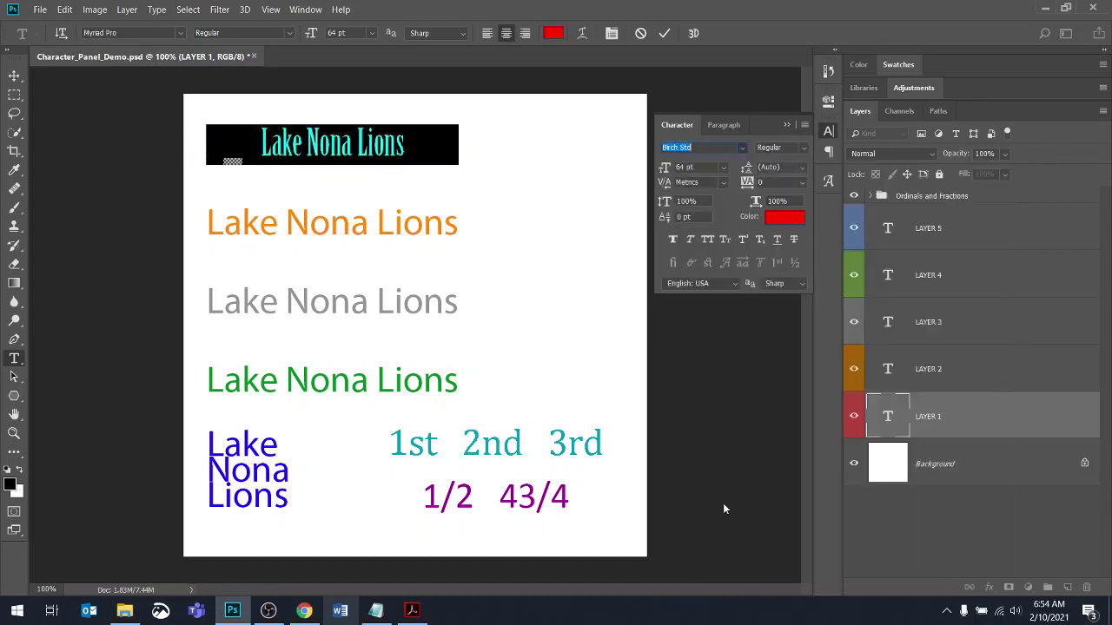
click(804, 149)
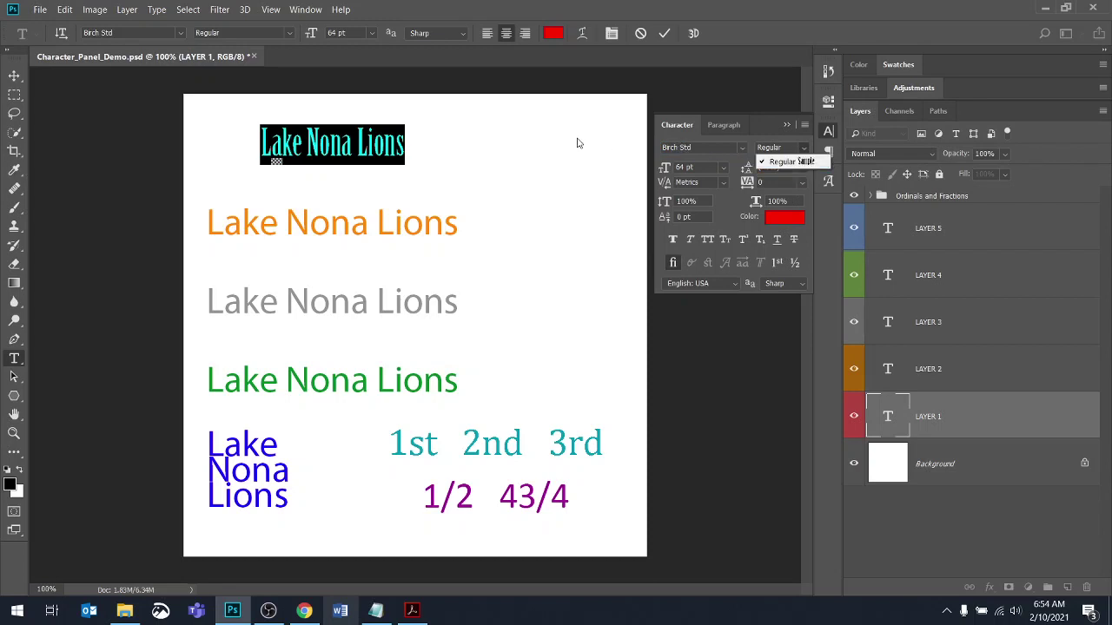
click(739, 81)
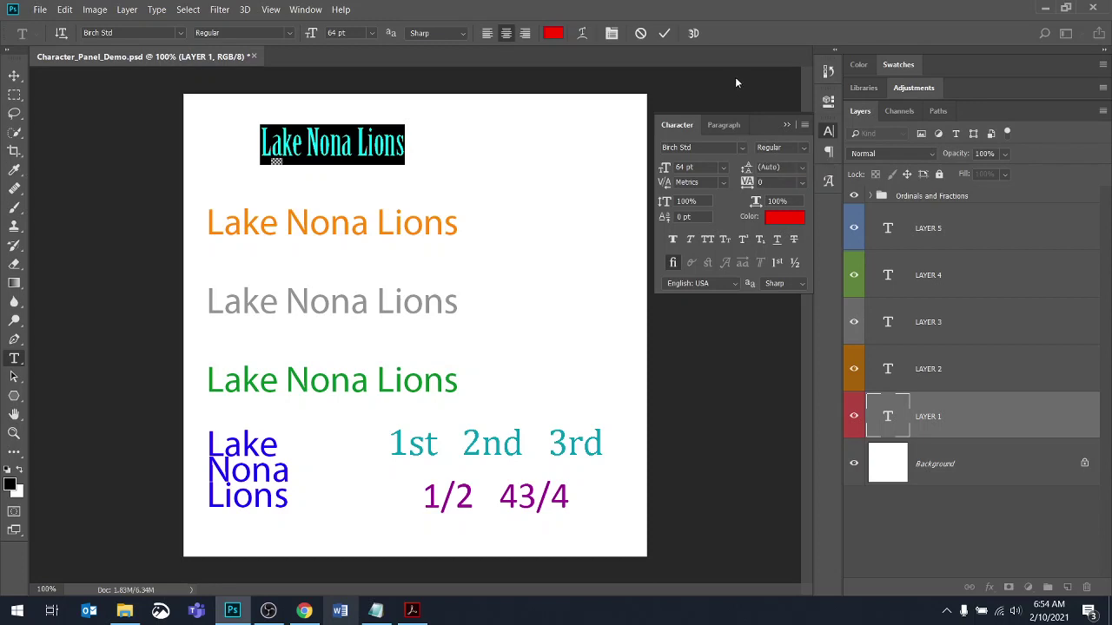
Step: Color the top title blue (2121c2) using the Character panel's colour picker
click(786, 218)
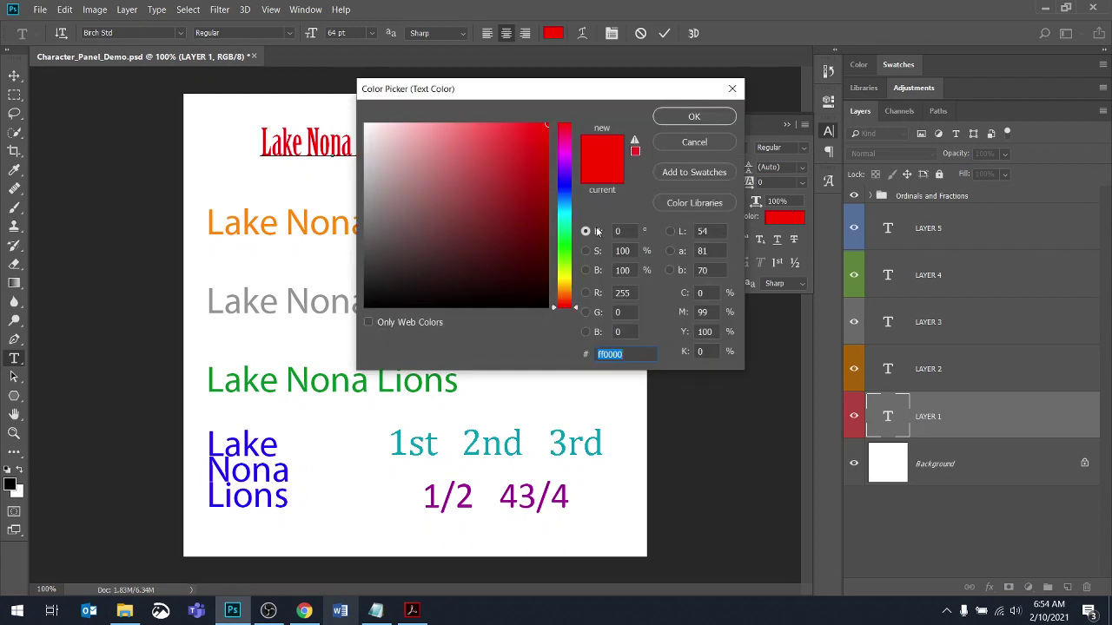
click(556, 184)
click(695, 117)
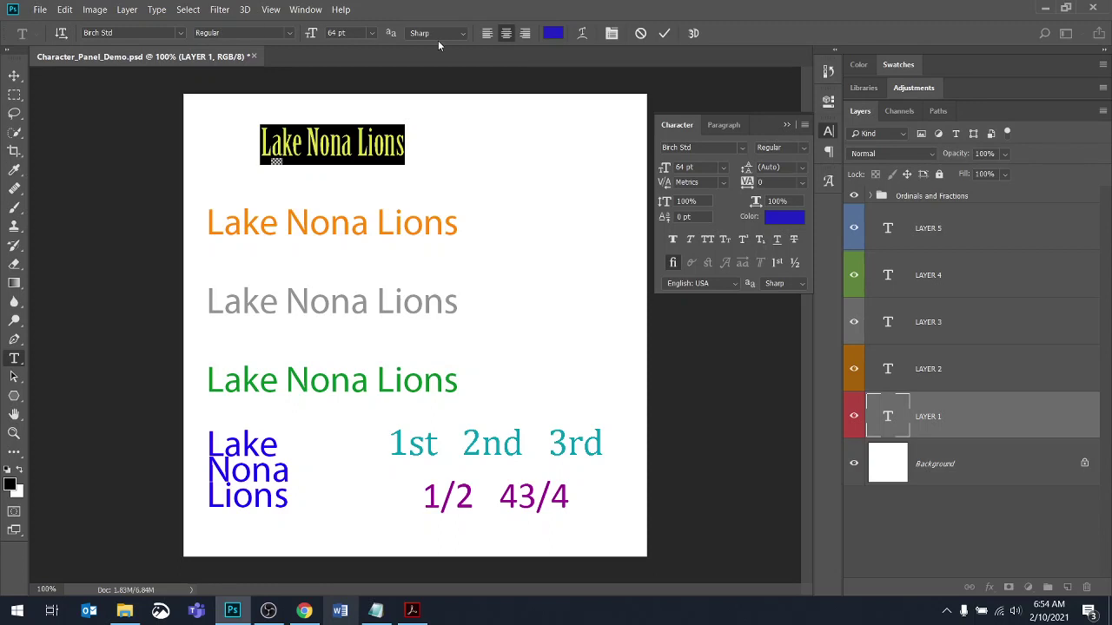
Step: Resize the top title through 30 pt and 48 pt, settle on 74 pt, and commit
click(375, 33)
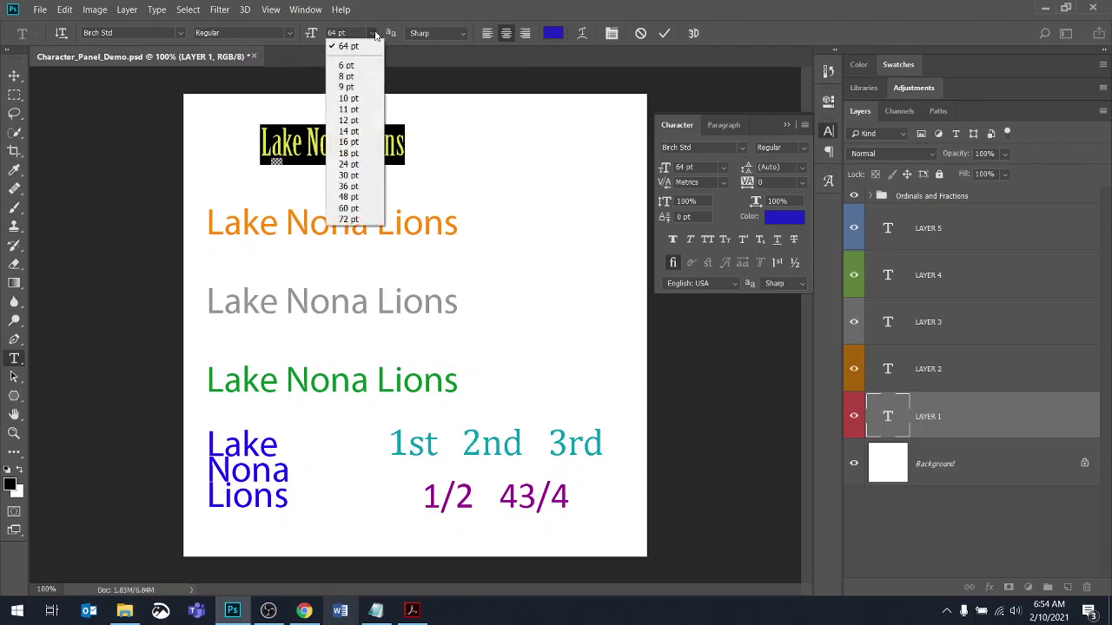
click(345, 180)
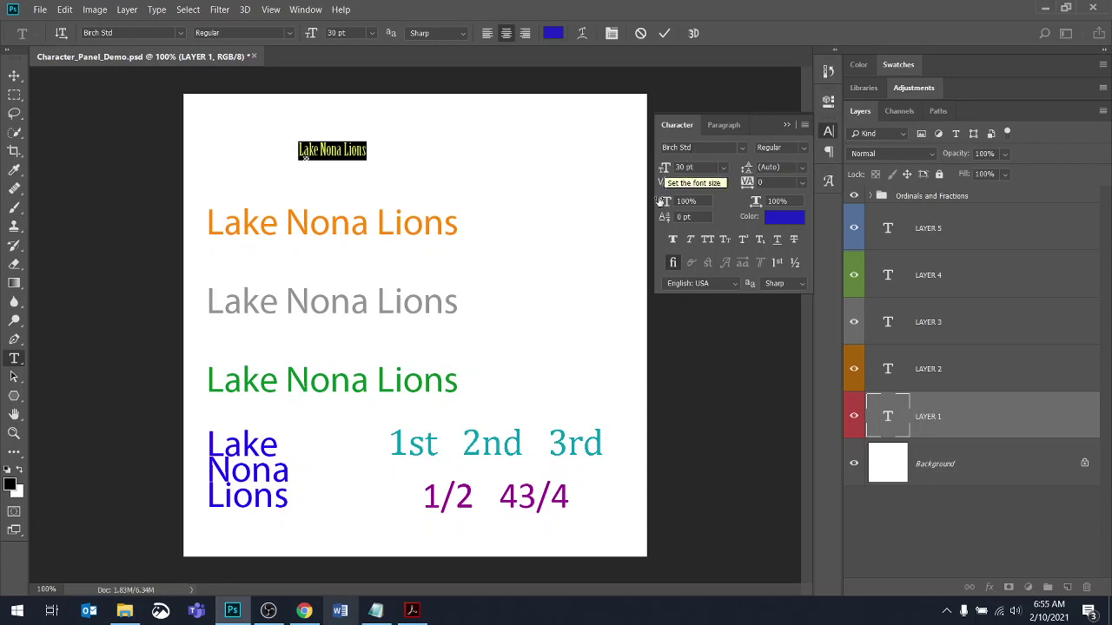
click(722, 168)
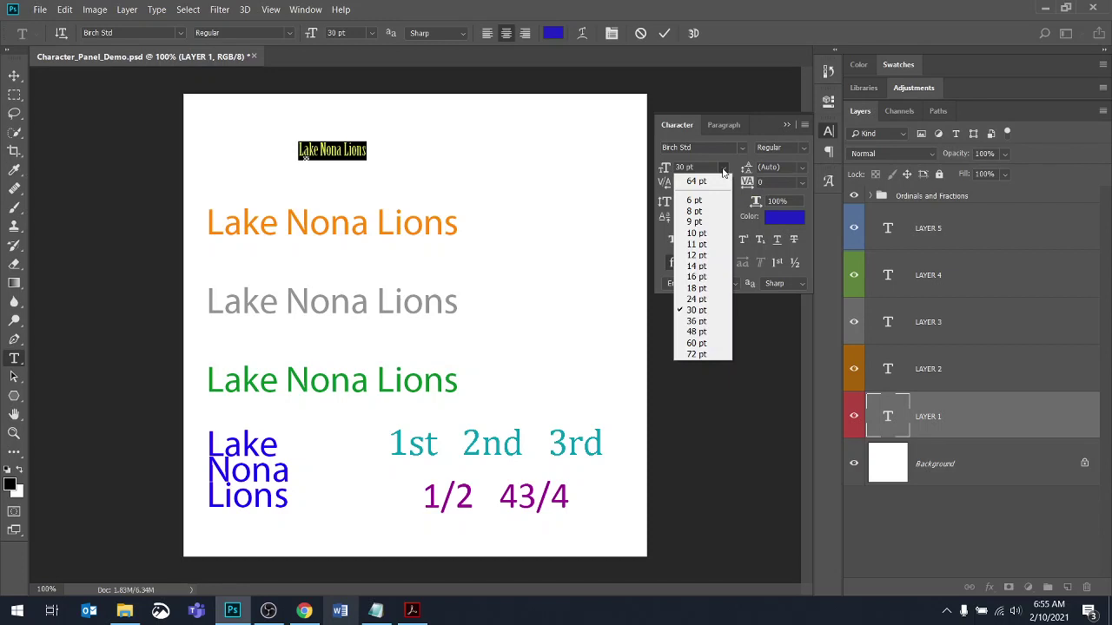
click(709, 333)
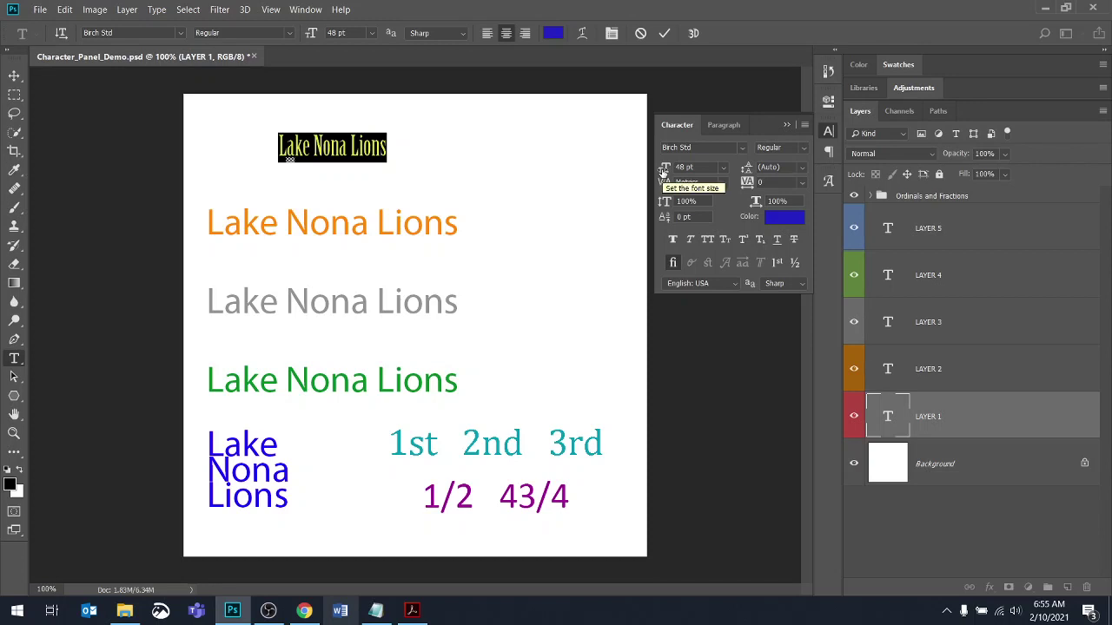
drag(663, 171, 703, 167)
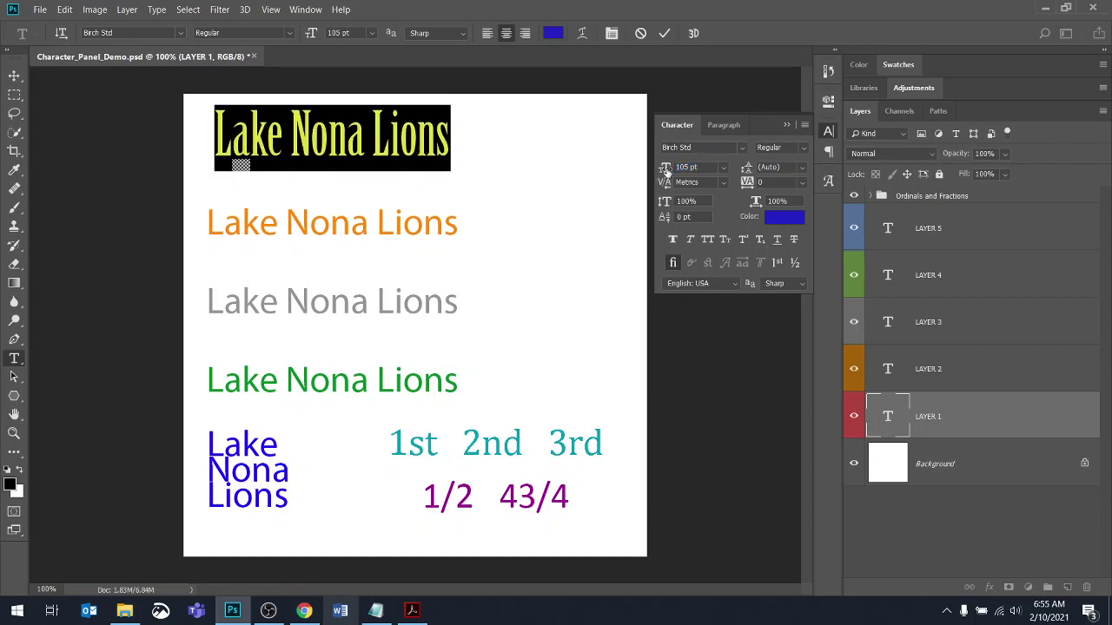
drag(666, 172, 643, 178)
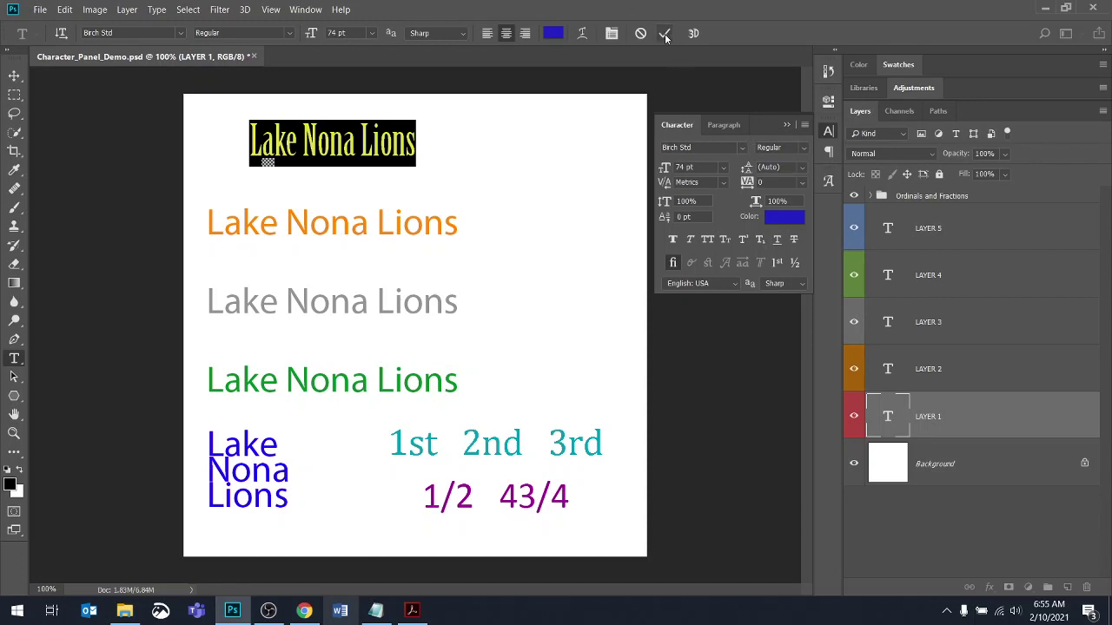
click(665, 33)
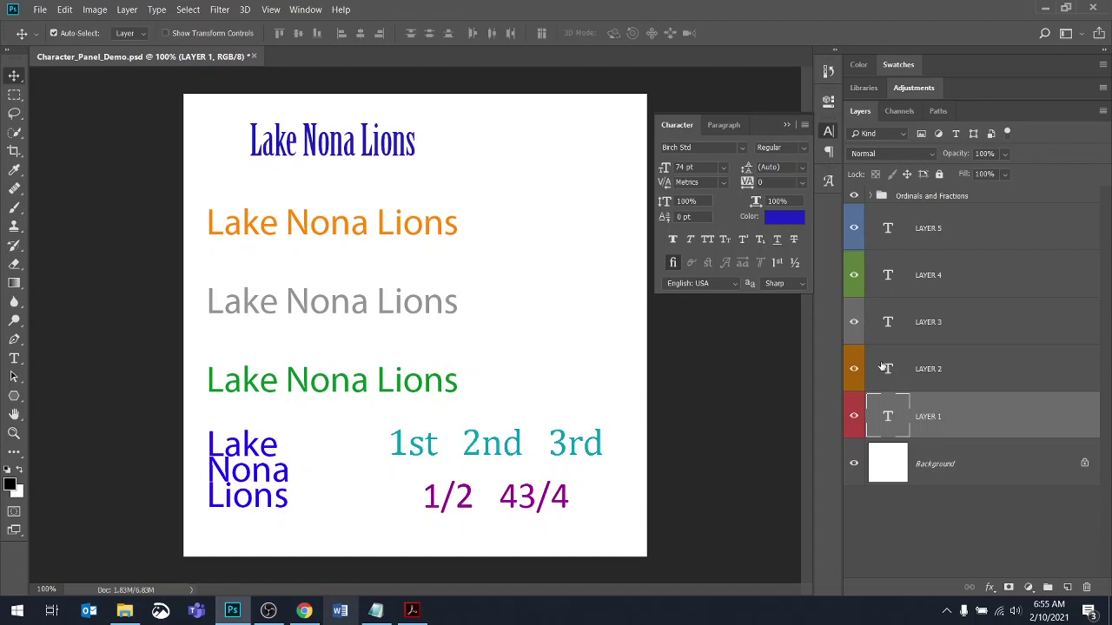
Step: Enter type editing on LAYER 2's orange Lake Nona Lions text
double_click(887, 369)
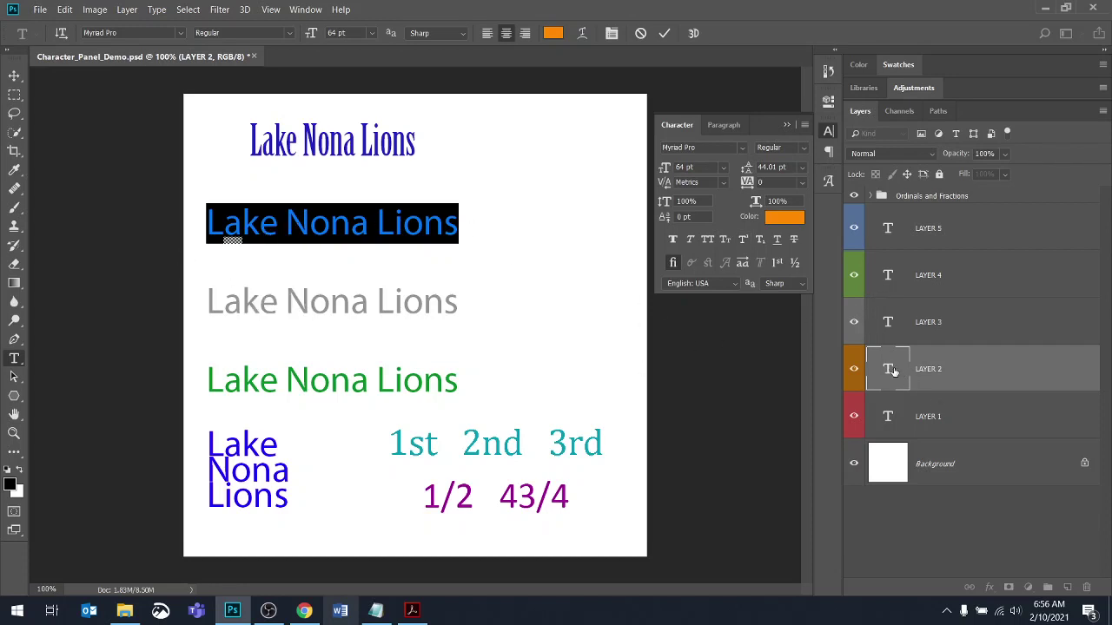
Step: Place the caret inside Nona and scrub kerning to tighten its letters
click(312, 223)
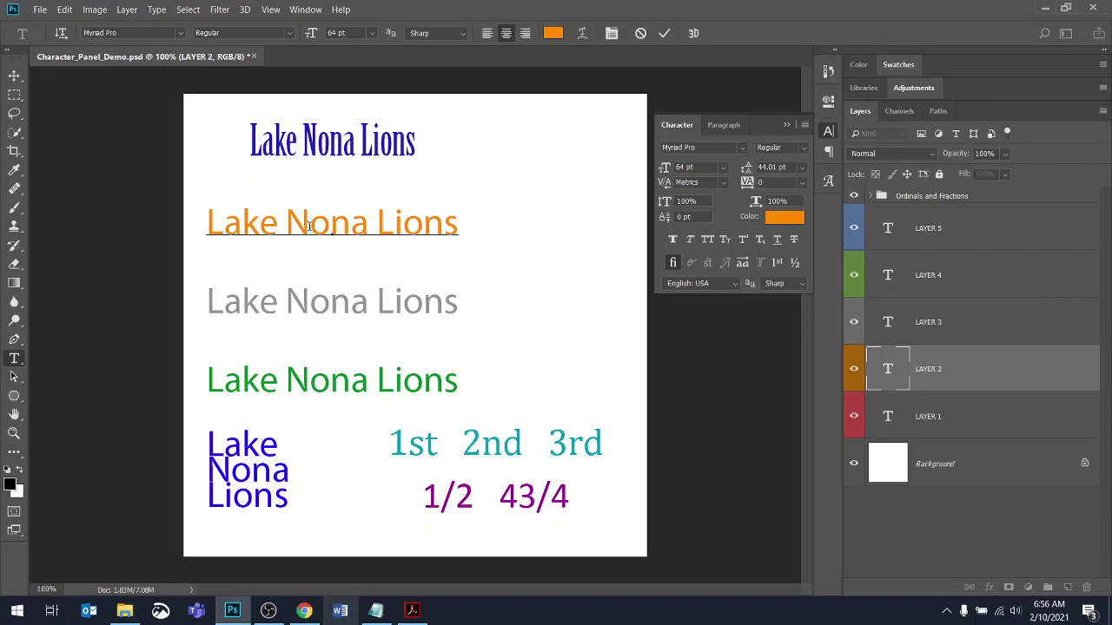
drag(311, 224, 327, 224)
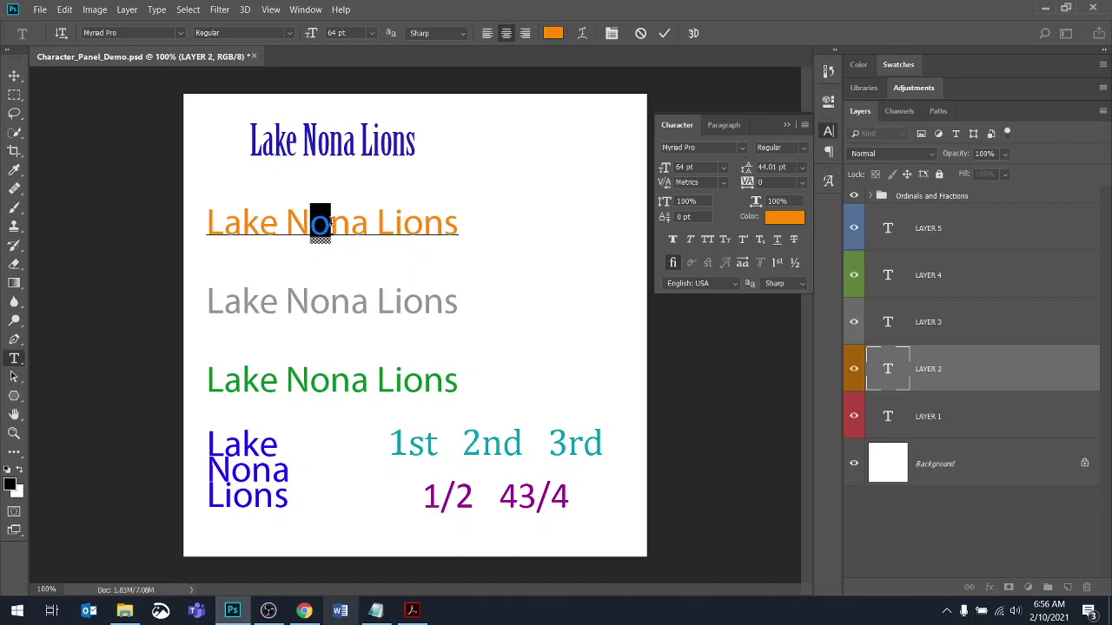
key(ctrl+Return)
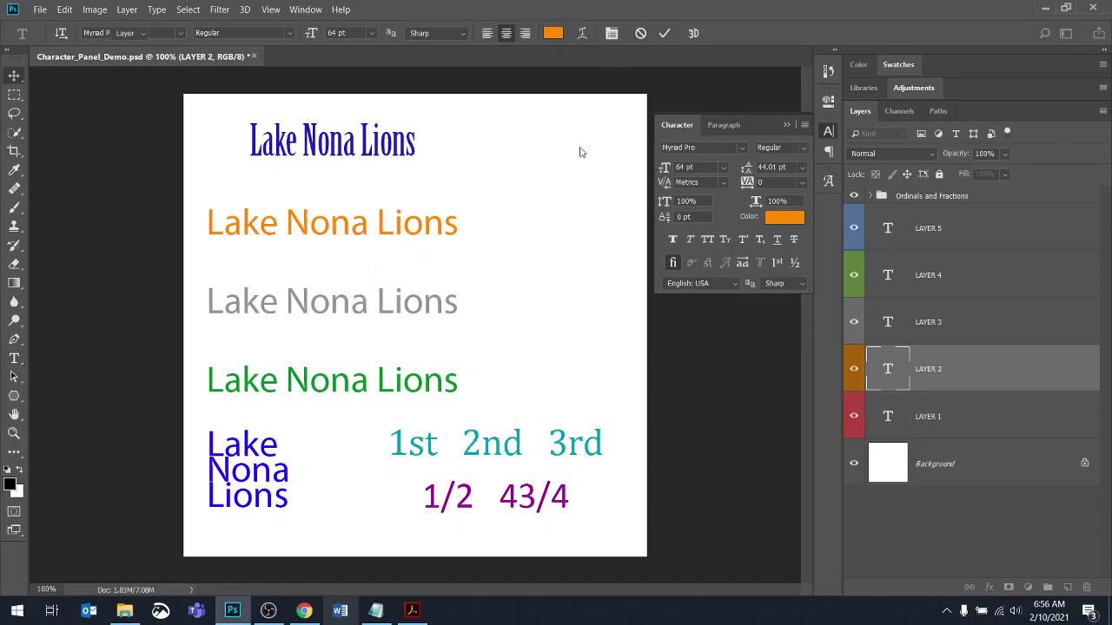
triple_click(331, 223)
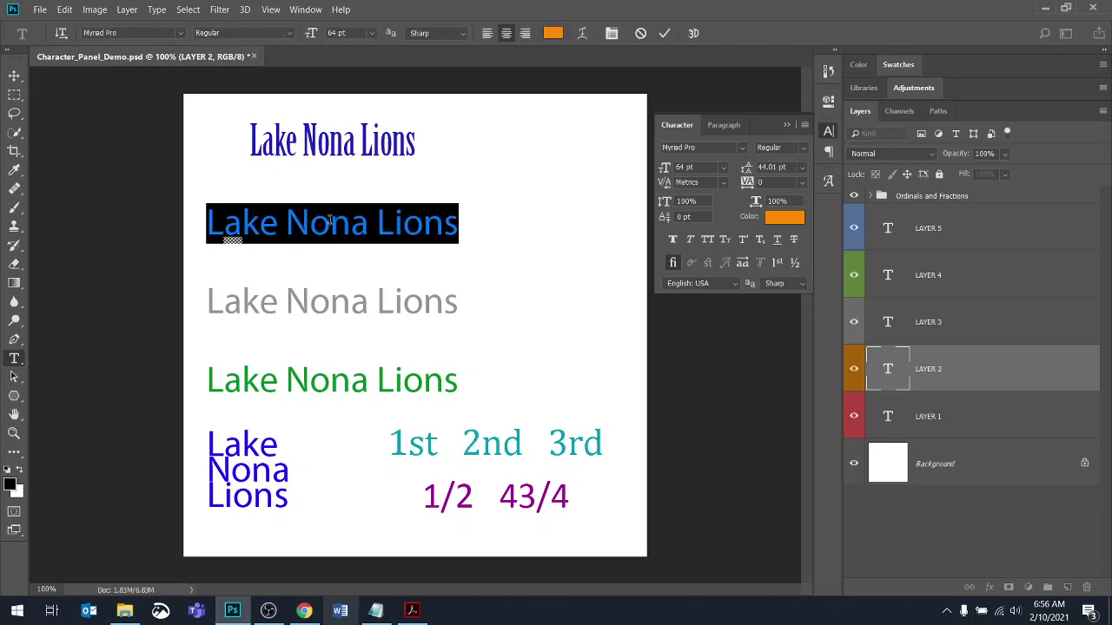
click(332, 223)
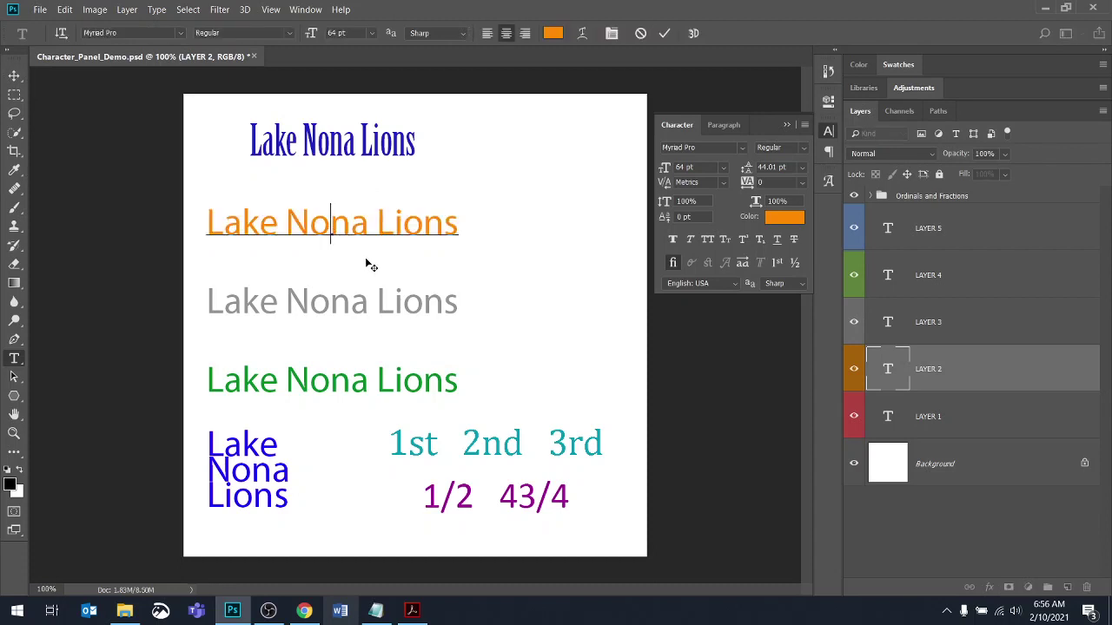
click(723, 183)
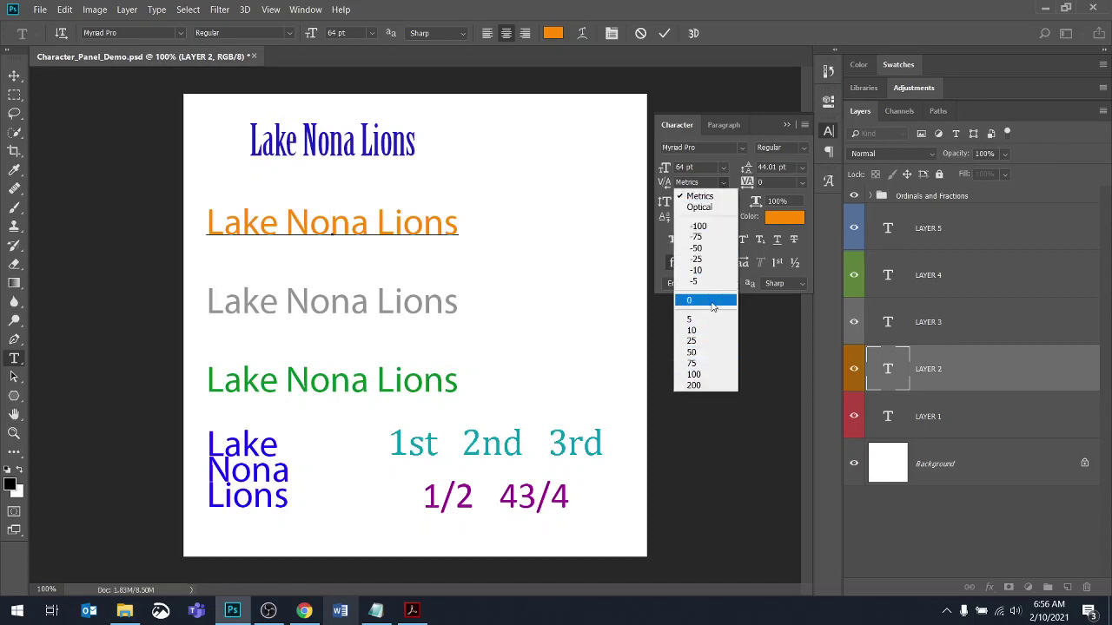
click(679, 188)
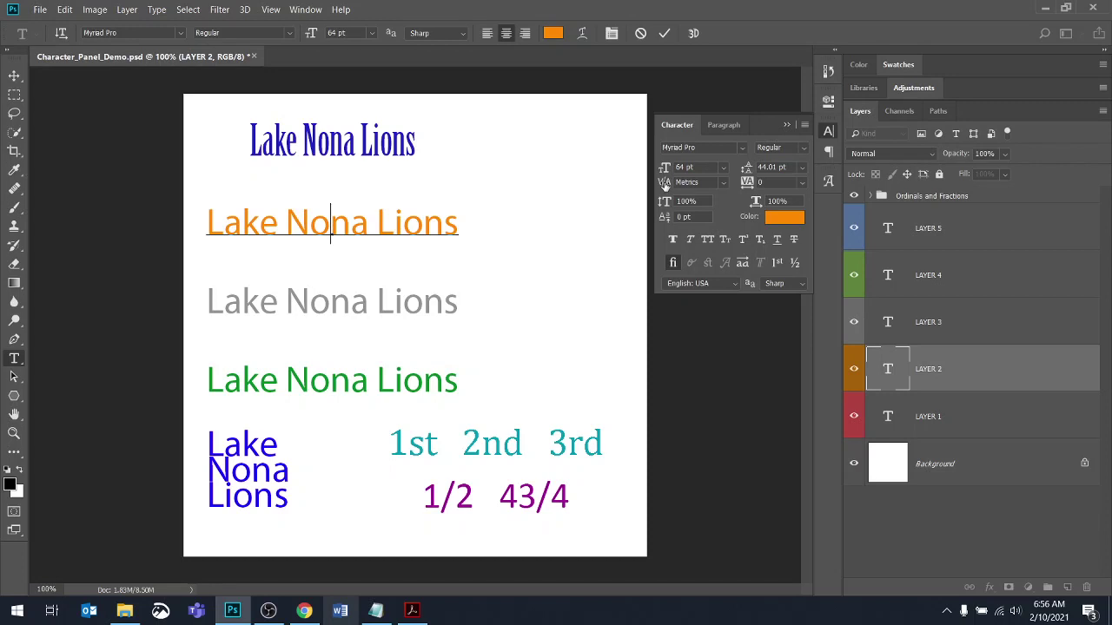
drag(665, 185, 715, 182)
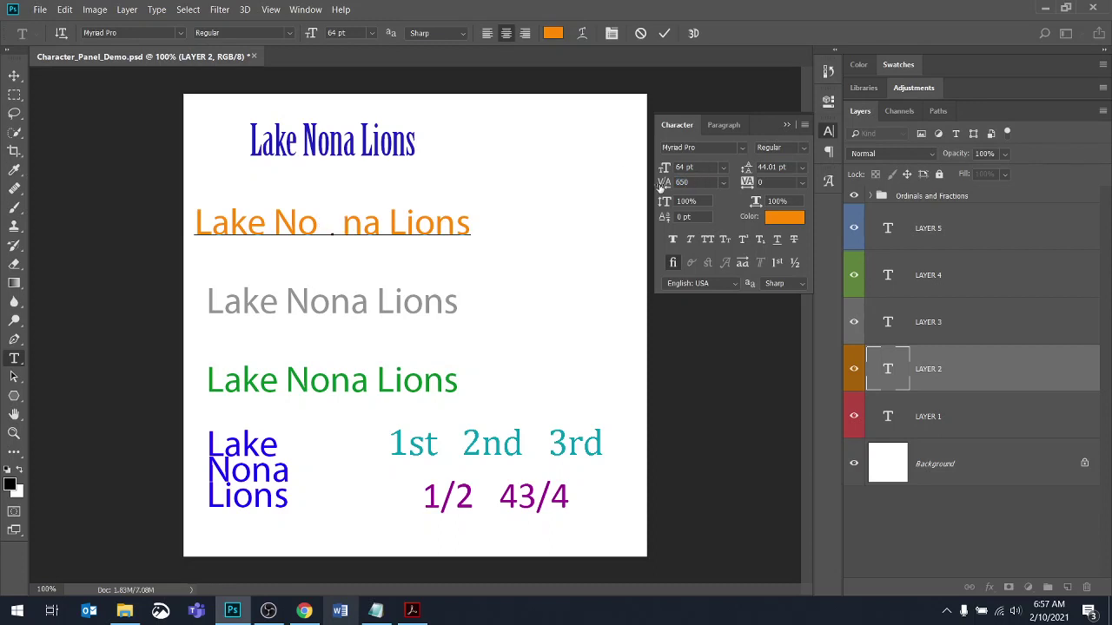
drag(665, 183, 598, 184)
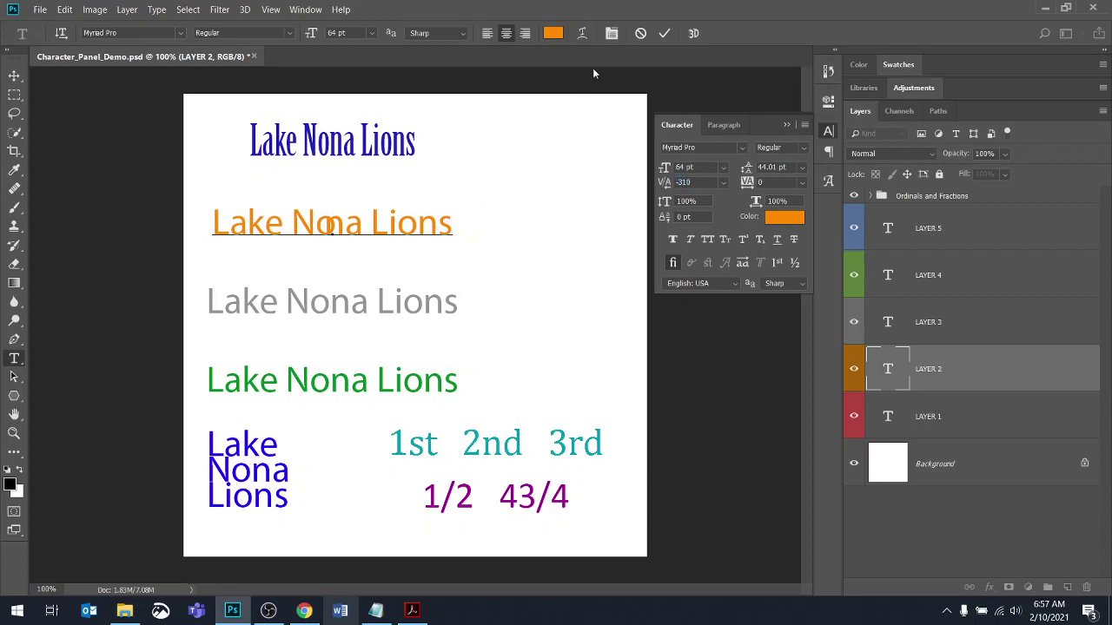
Step: Set kerning to 400 between Li and ons, undo a stray line break, and commit
click(398, 223)
click(696, 183)
text(400)
key(Return)
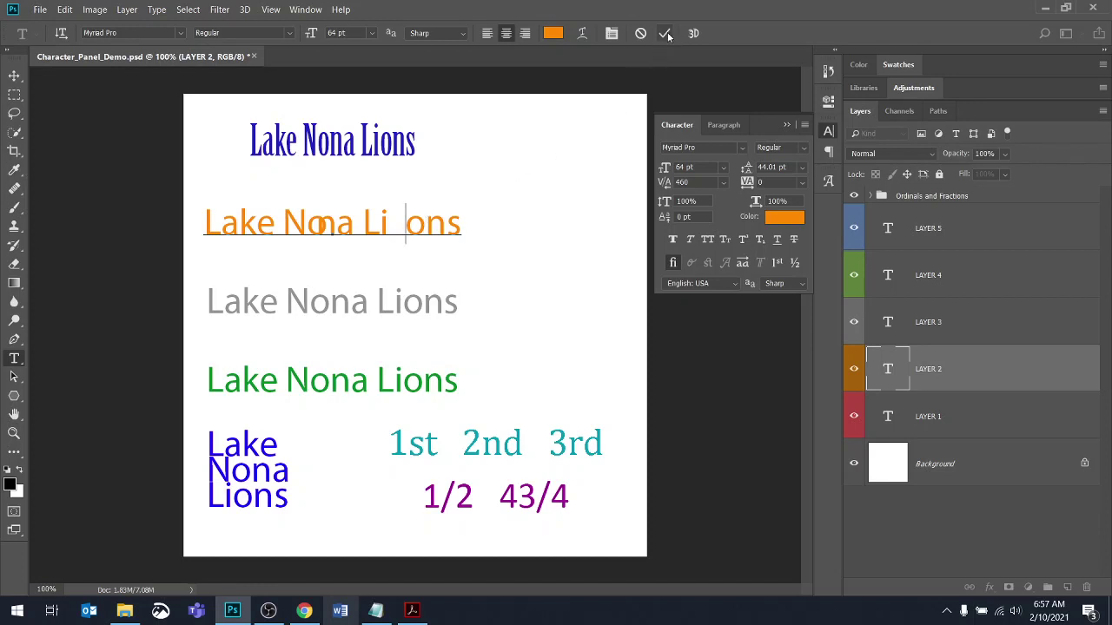
key(Return)
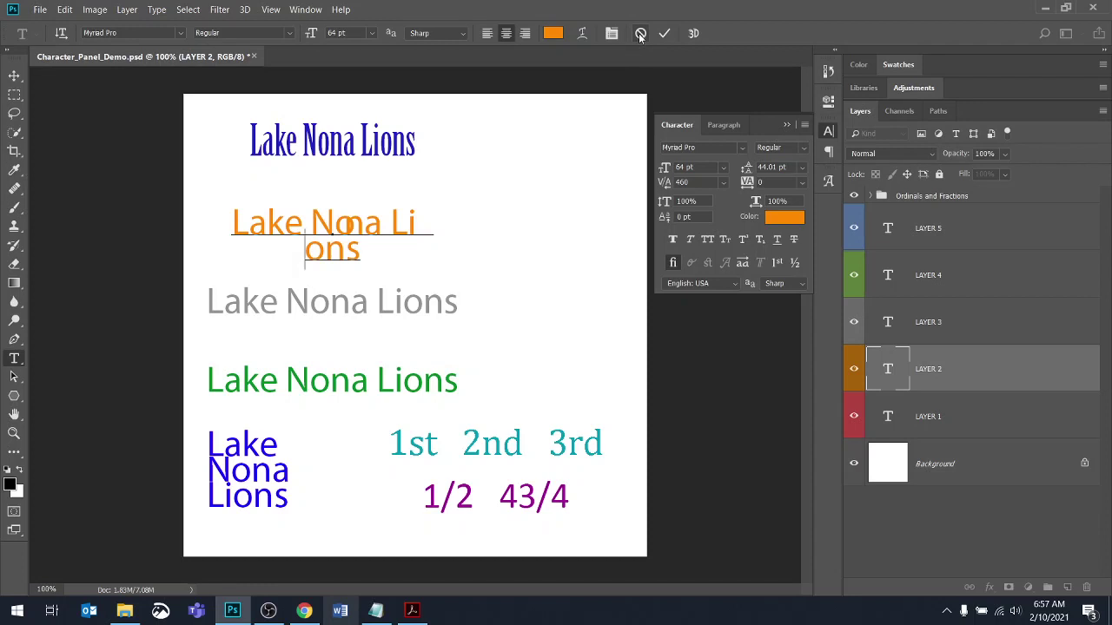
key(Left)
key(Delete)
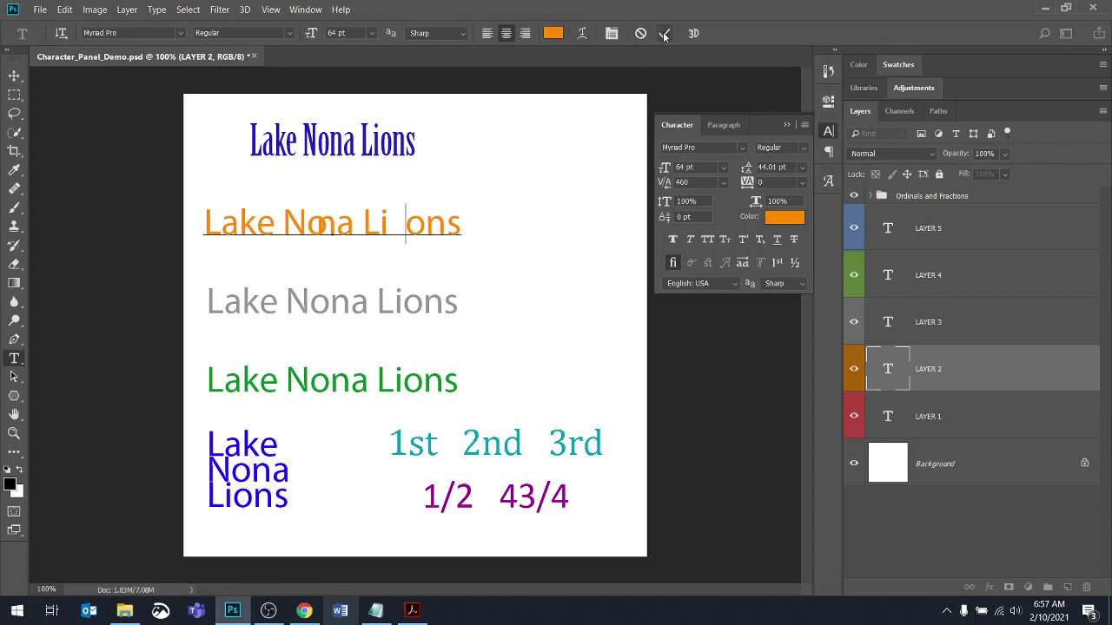
click(664, 34)
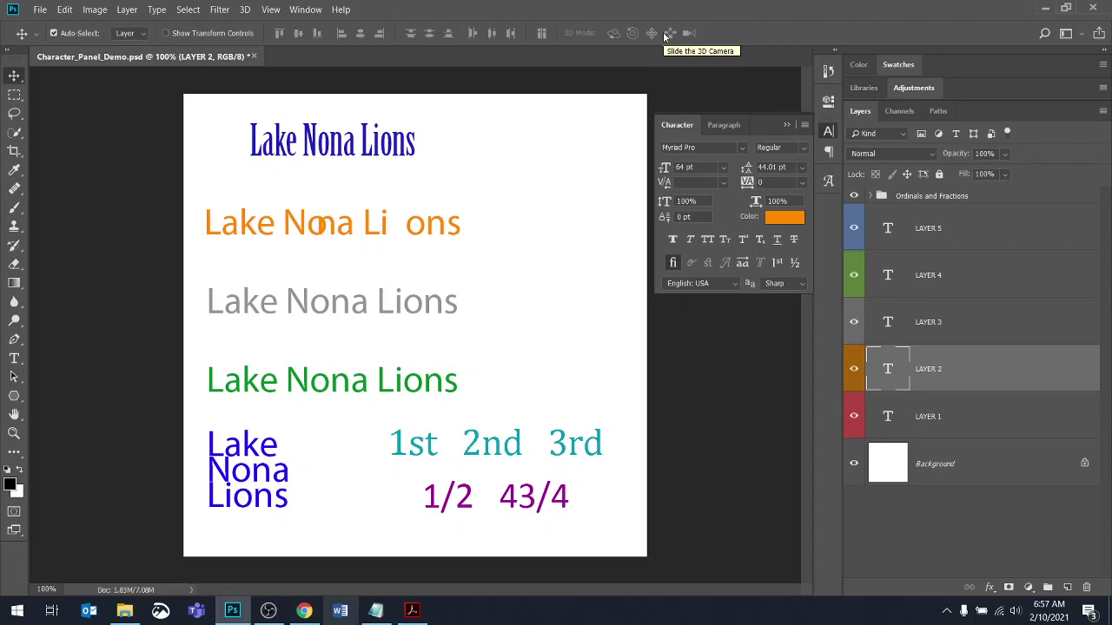
Step: Edit LAYER 3's gray line, set its tracking to -120, and commit
double_click(887, 323)
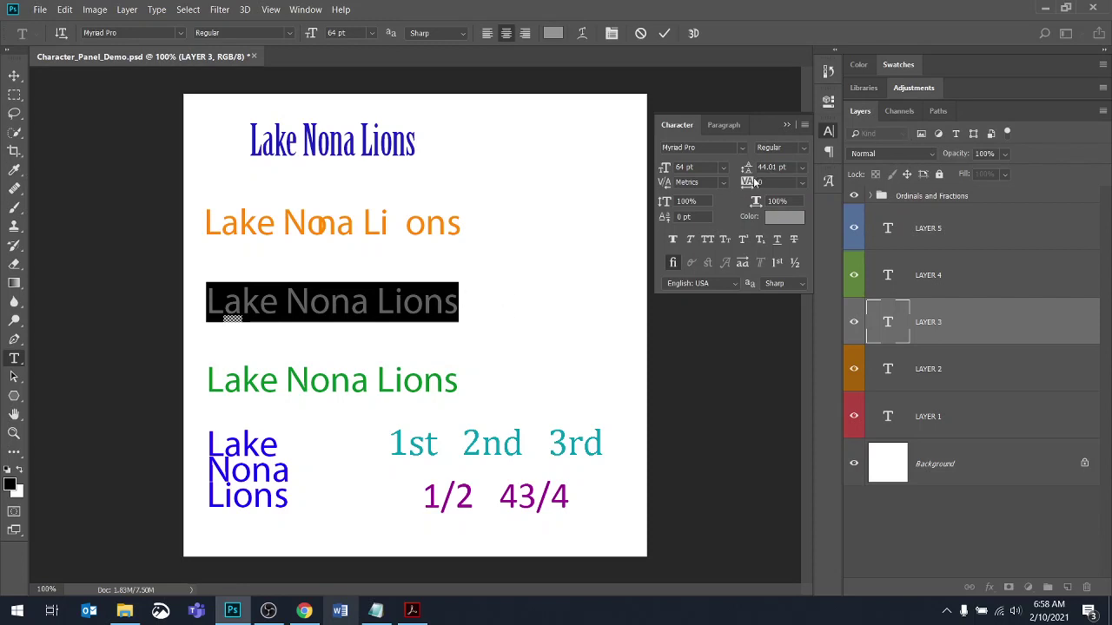
mouse_move(747, 182)
mouse_down()
mouse_move(762, 182)
mouse_move(729, 180)
mouse_move(755, 183)
mouse_up()
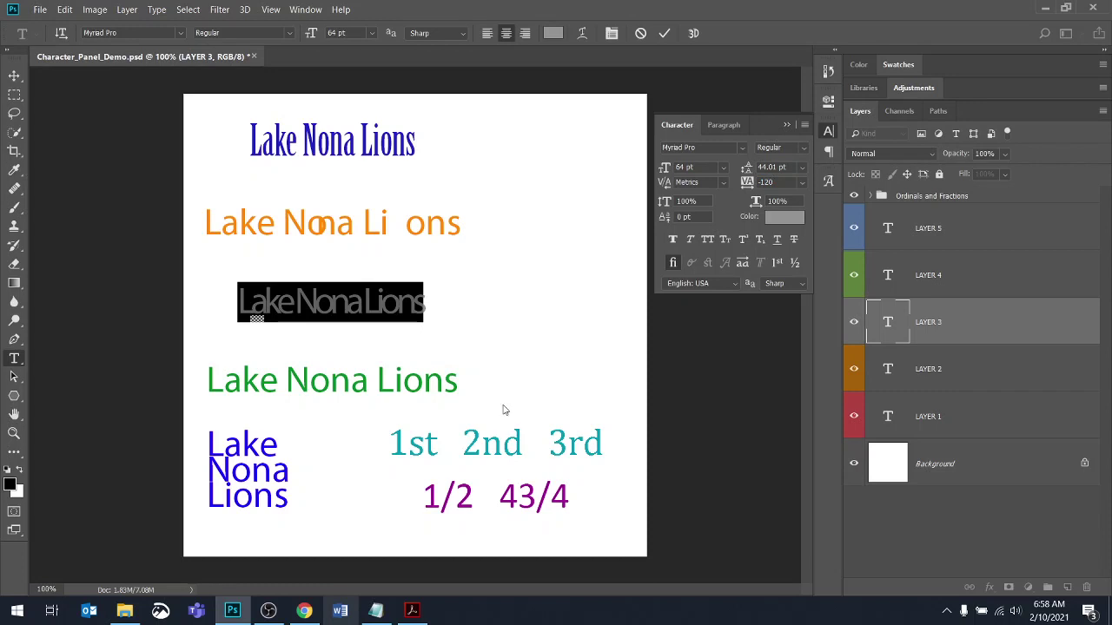
click(664, 34)
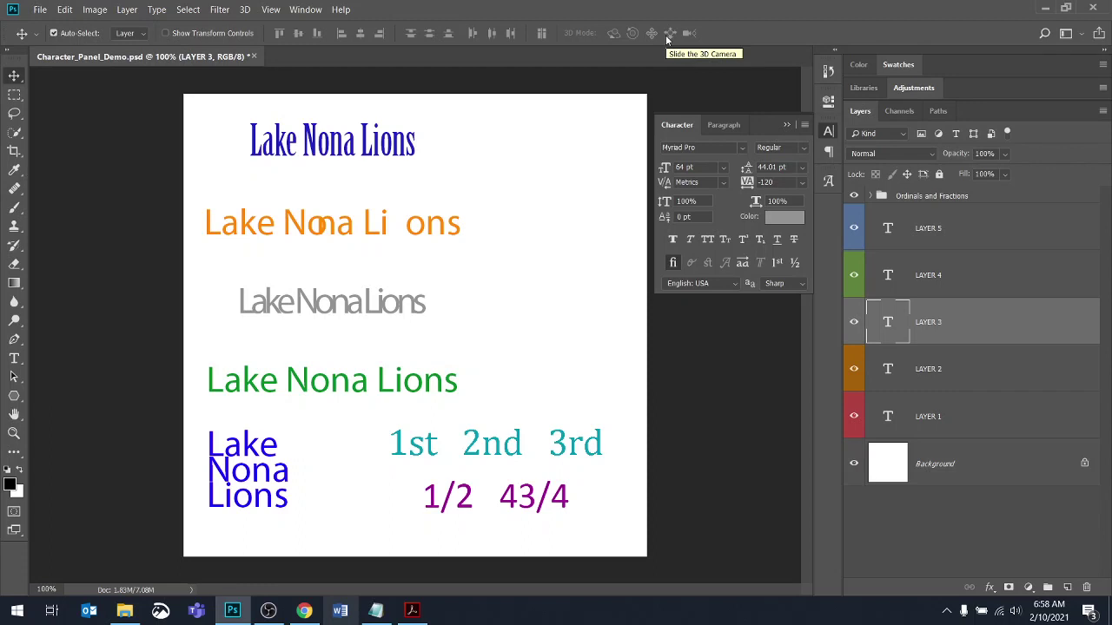
Step: Give LAYER 4's green text 152% vertical and 43% horizontal scale, then commit
double_click(889, 276)
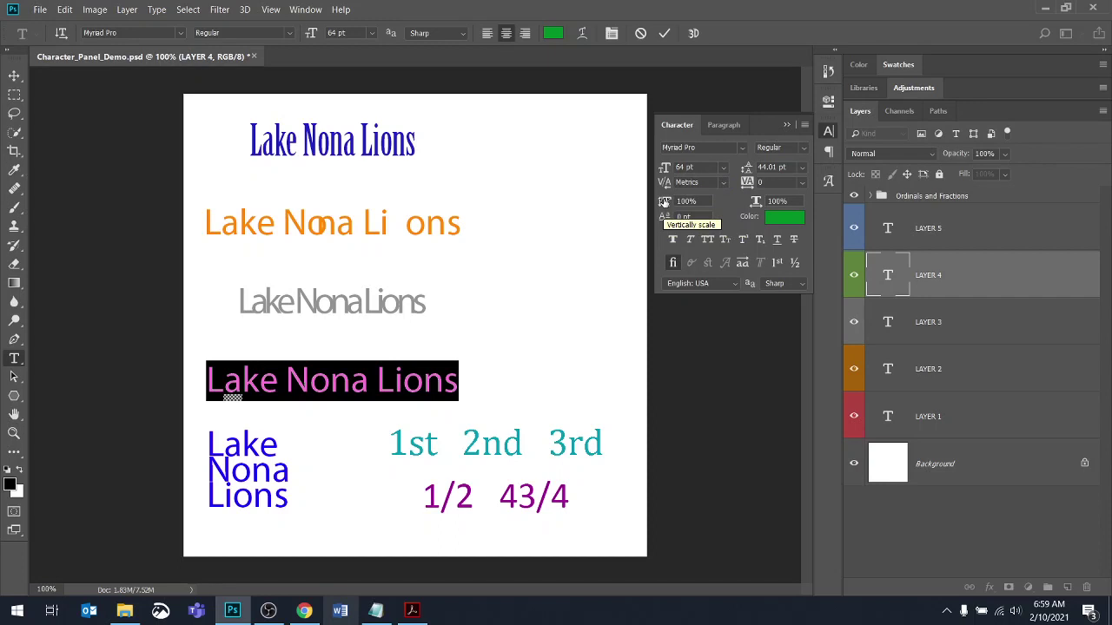
drag(664, 203, 702, 196)
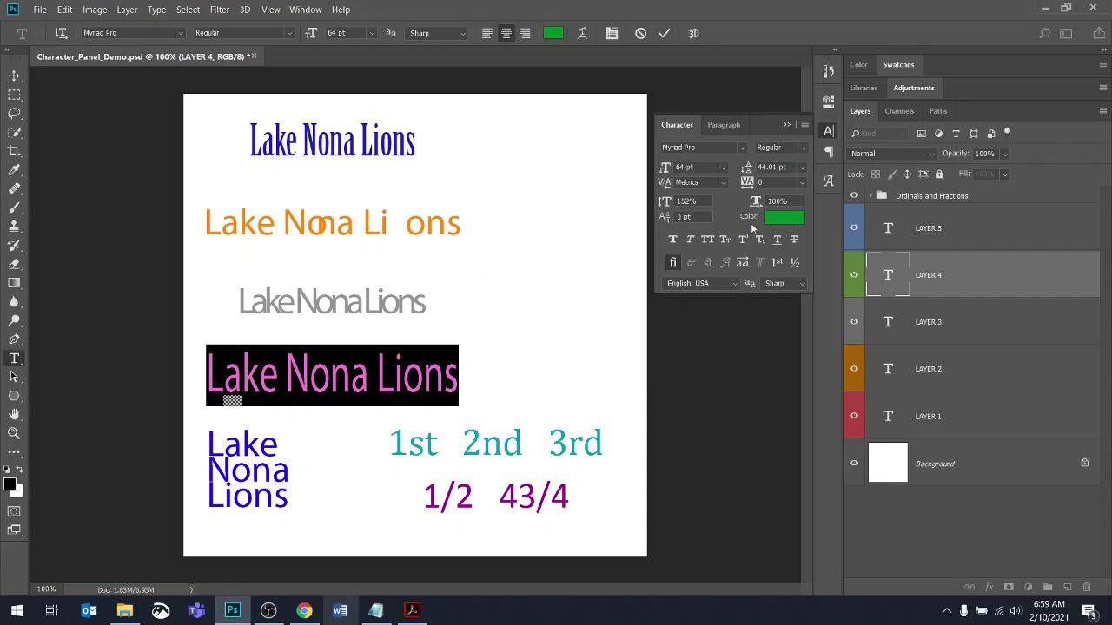
drag(756, 202, 717, 210)
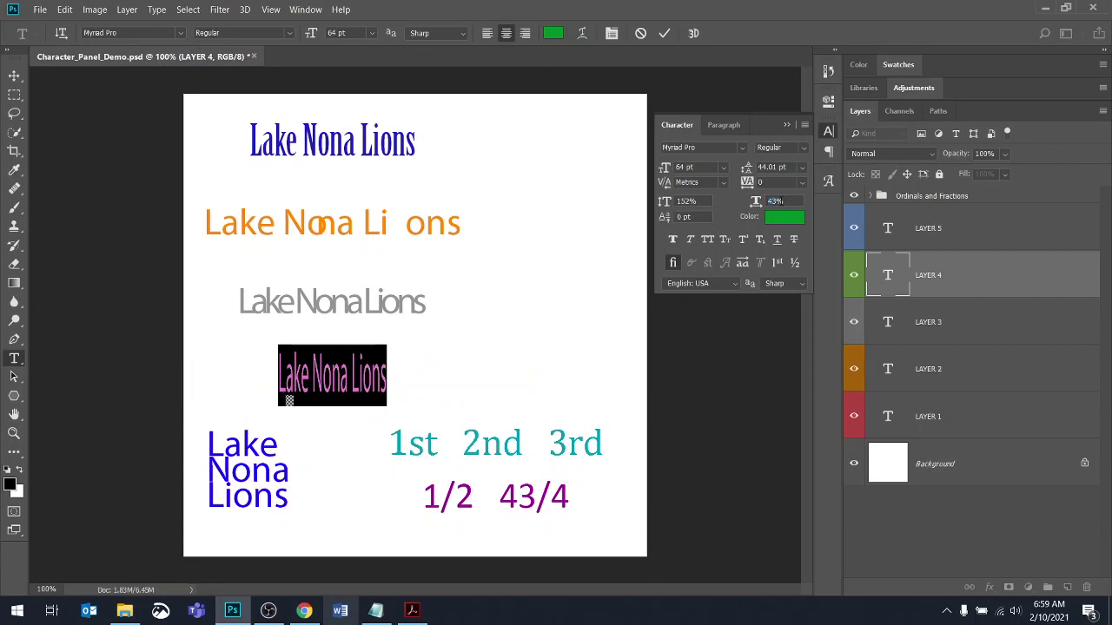
click(665, 33)
key(v)
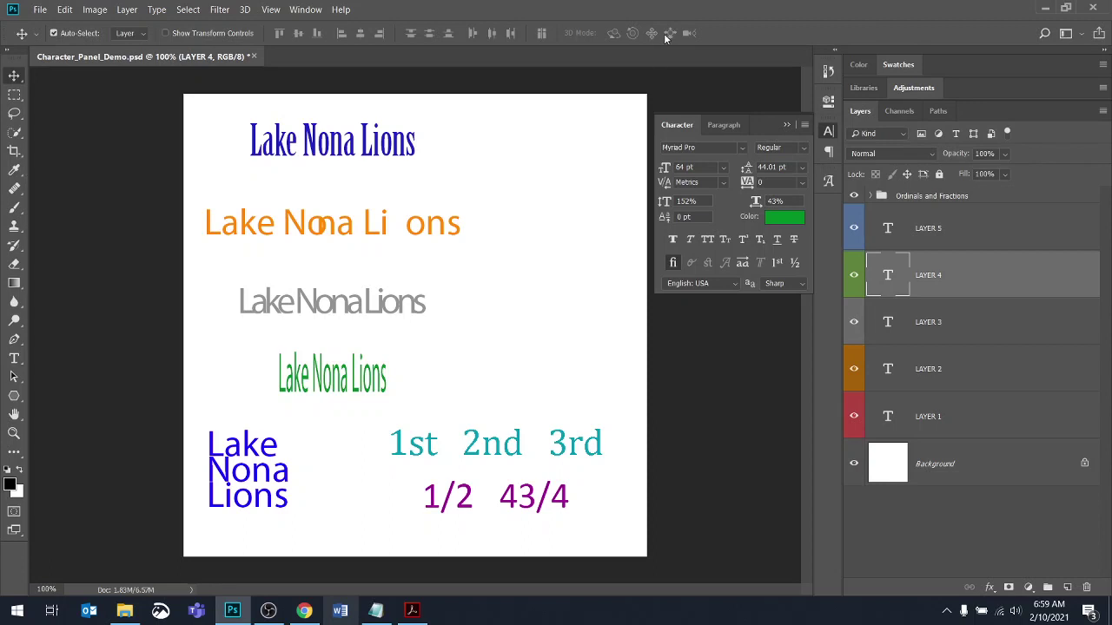
Step: Bring LAYER 5's stacked blue text leading down to 21.01 pt and commit
double_click(889, 227)
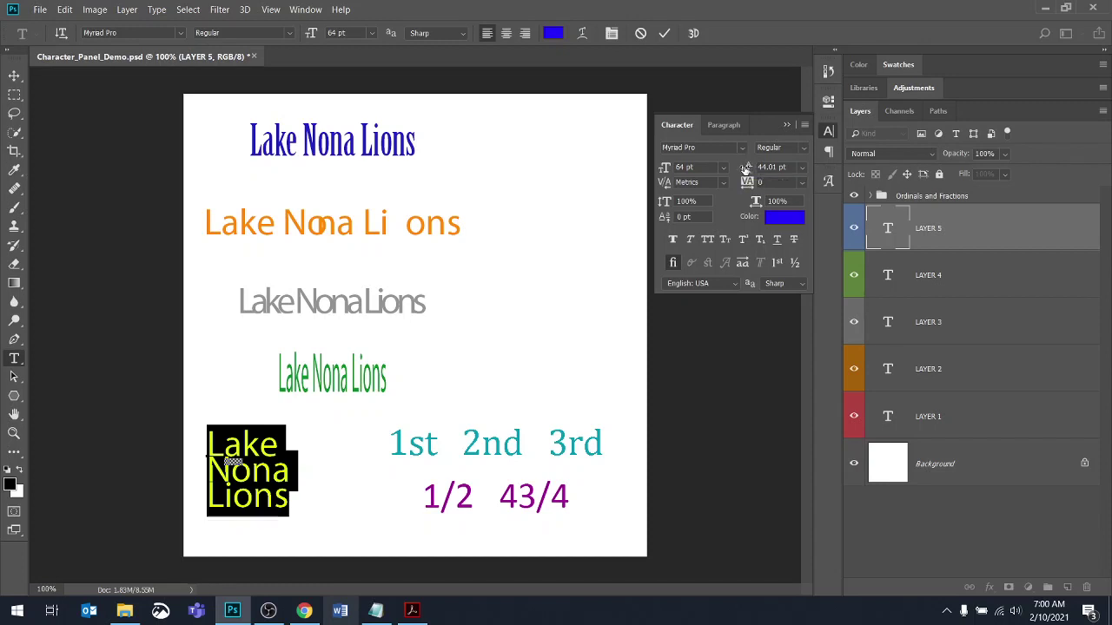
drag(745, 168, 769, 177)
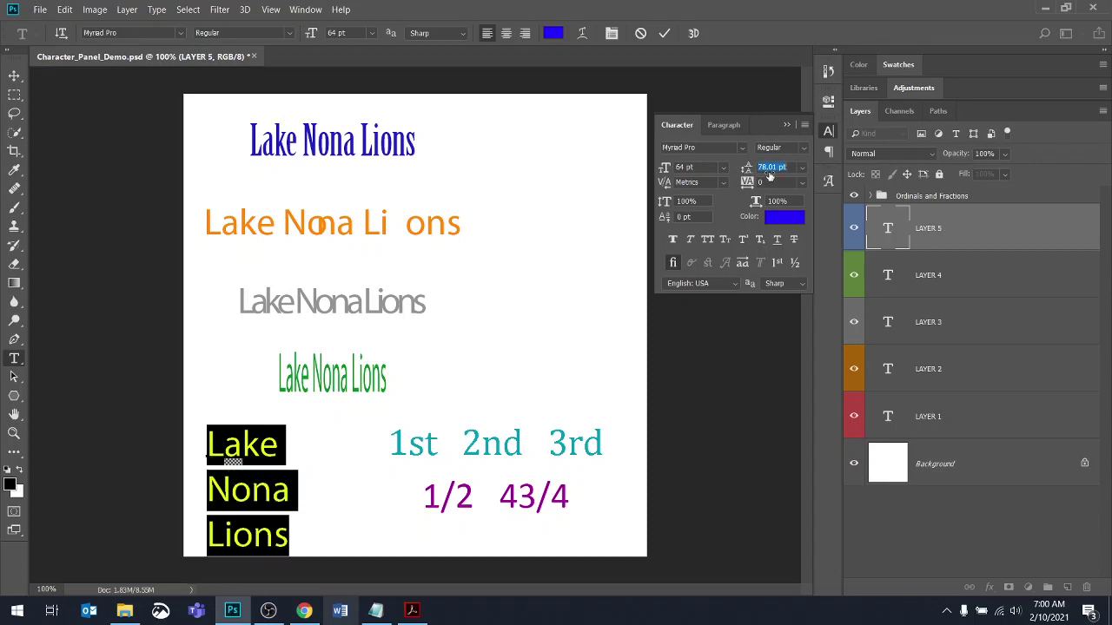
drag(769, 176, 719, 182)
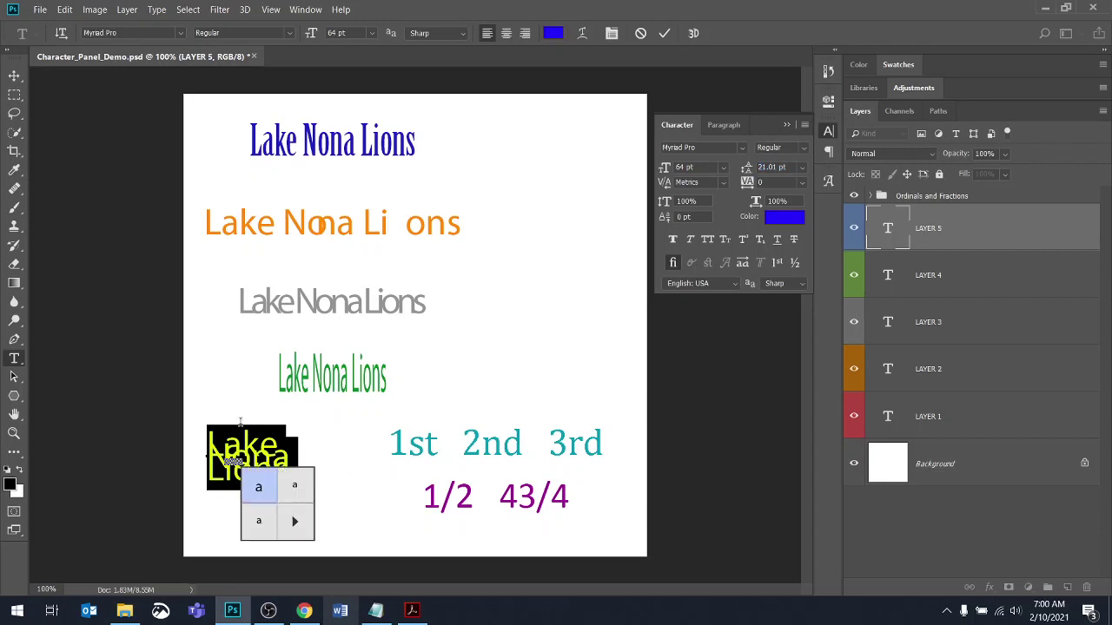
click(664, 33)
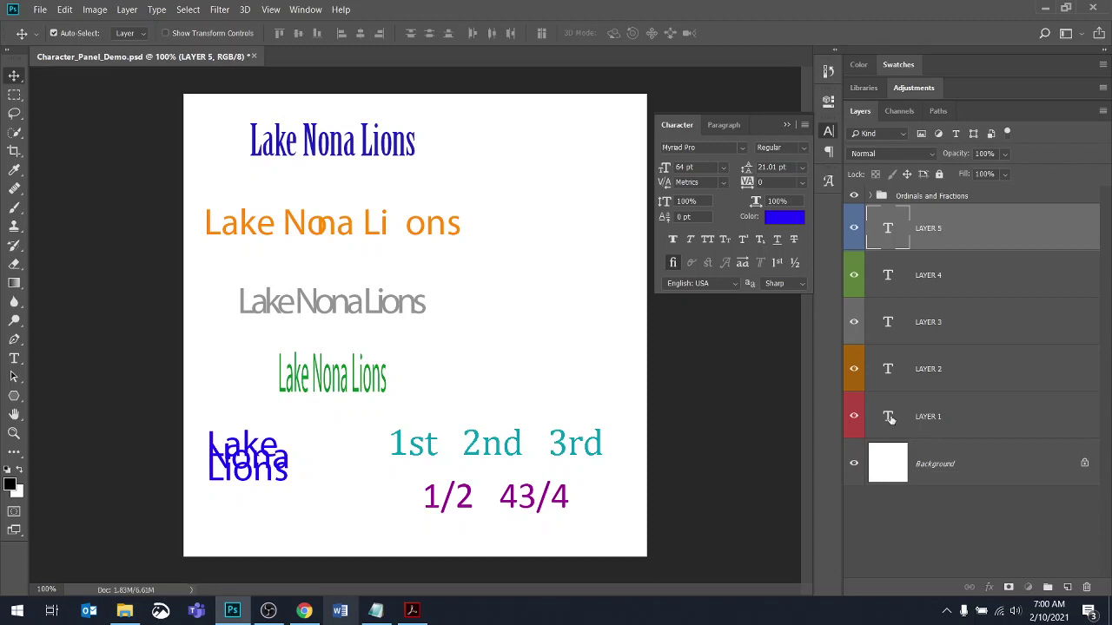
Step: Select Nona in the top title, add a baseline guide from the rulers, and shift Nona -24 pt
click(889, 418)
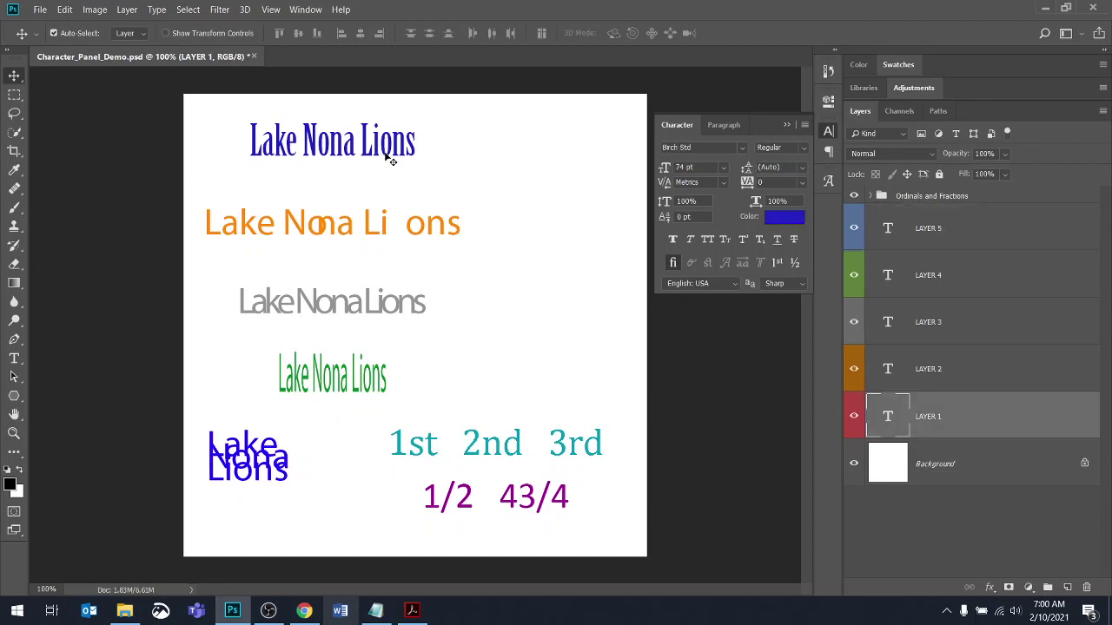
double_click(888, 417)
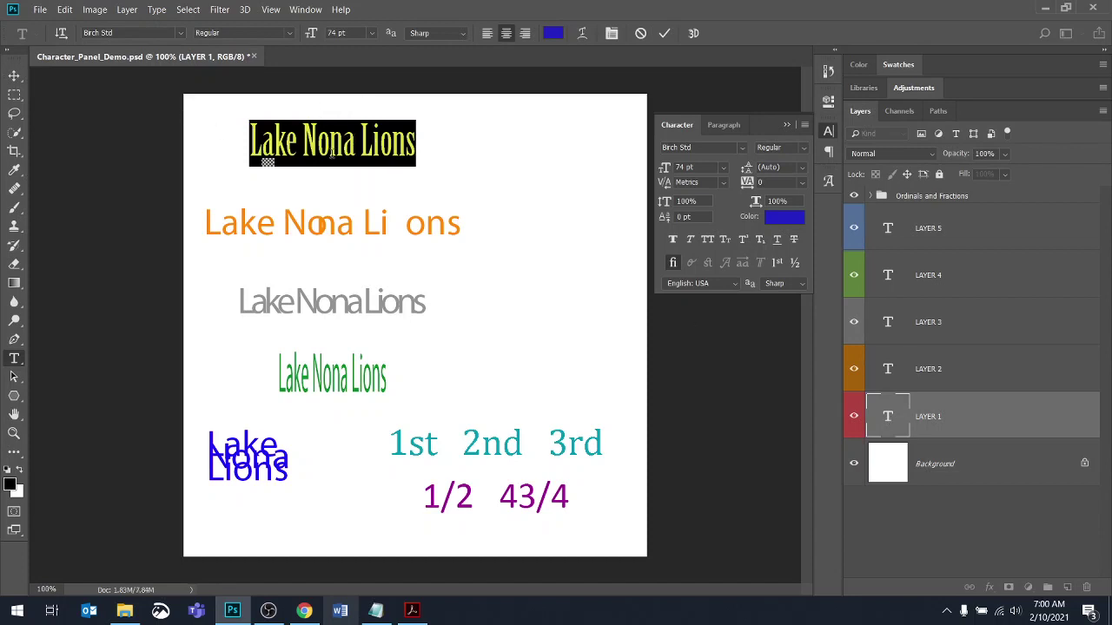
click(304, 134)
drag(305, 133, 354, 141)
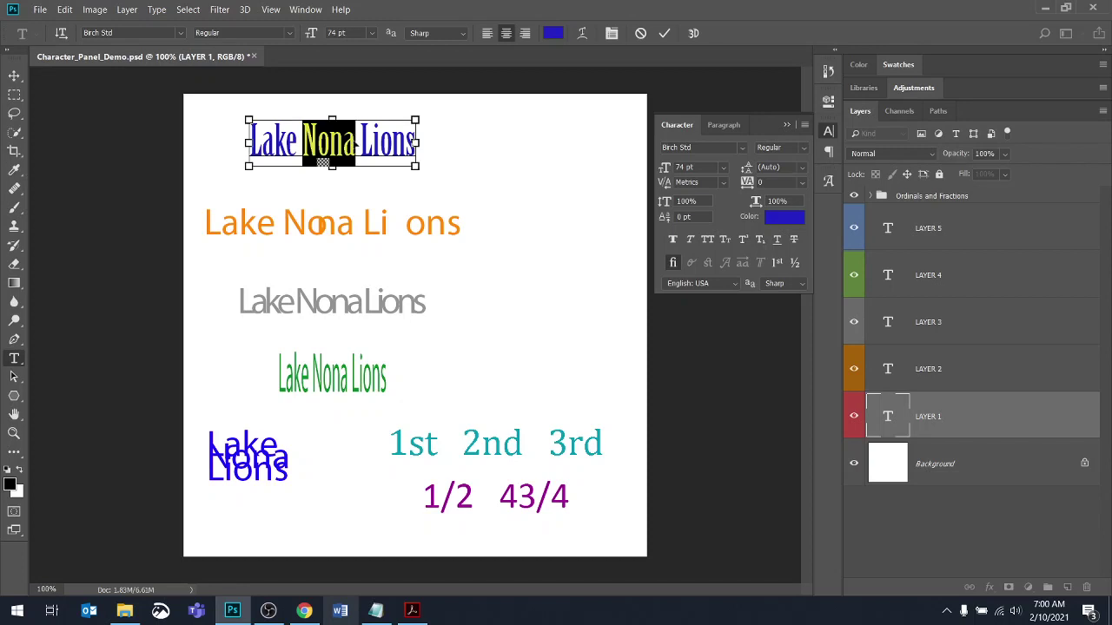
key(ctrl+r)
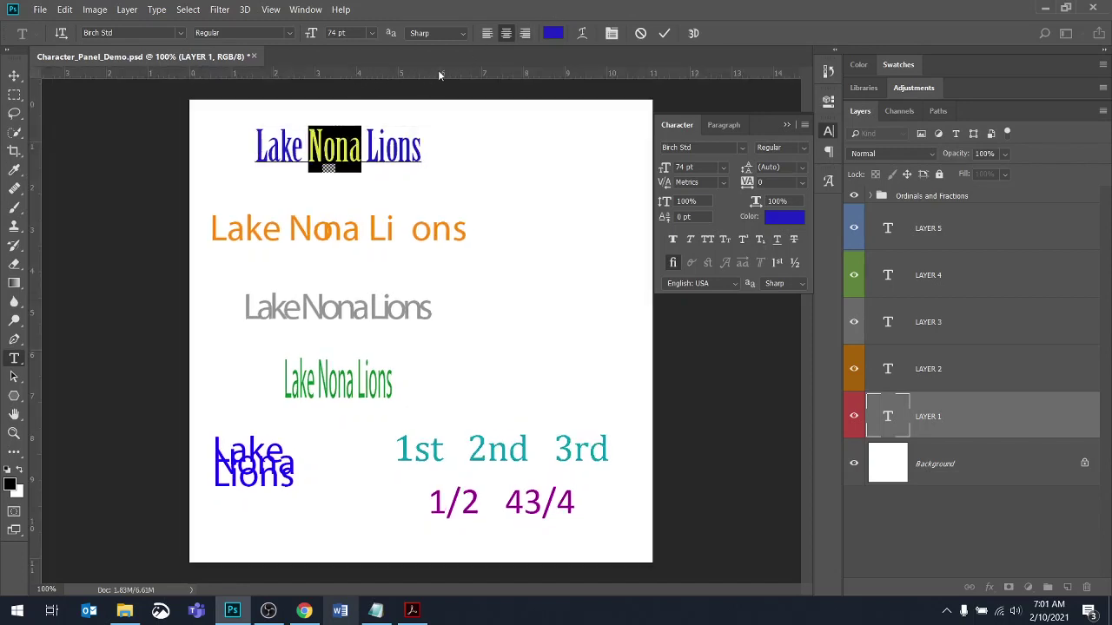
drag(457, 73, 459, 160)
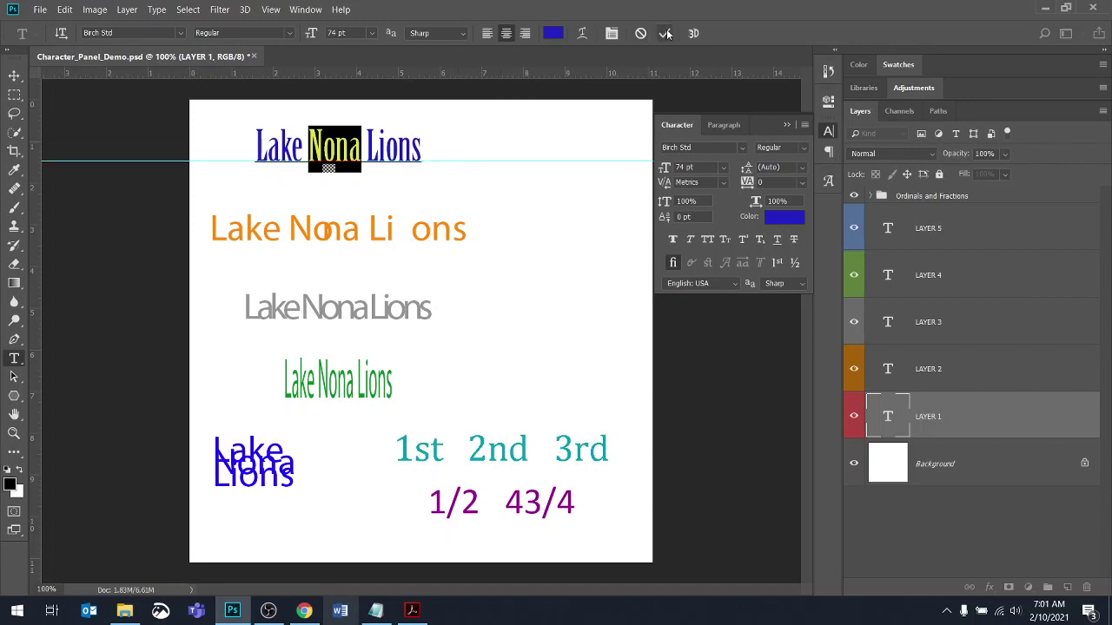
mouse_move(403, 171)
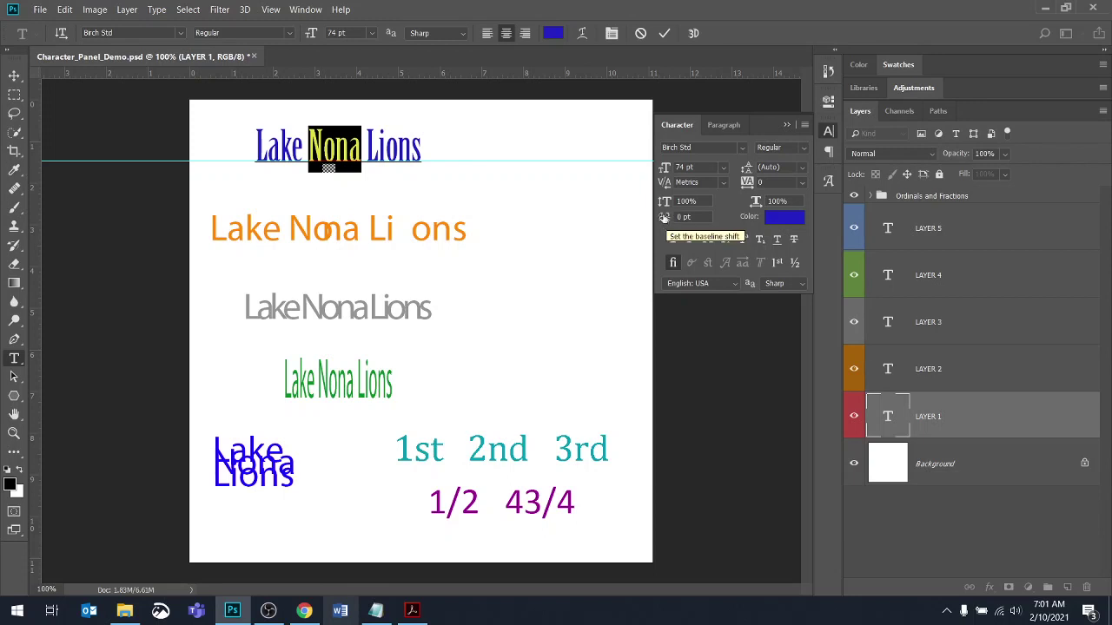
mouse_move(664, 218)
mouse_down()
mouse_move(685, 215)
mouse_move(645, 225)
mouse_up()
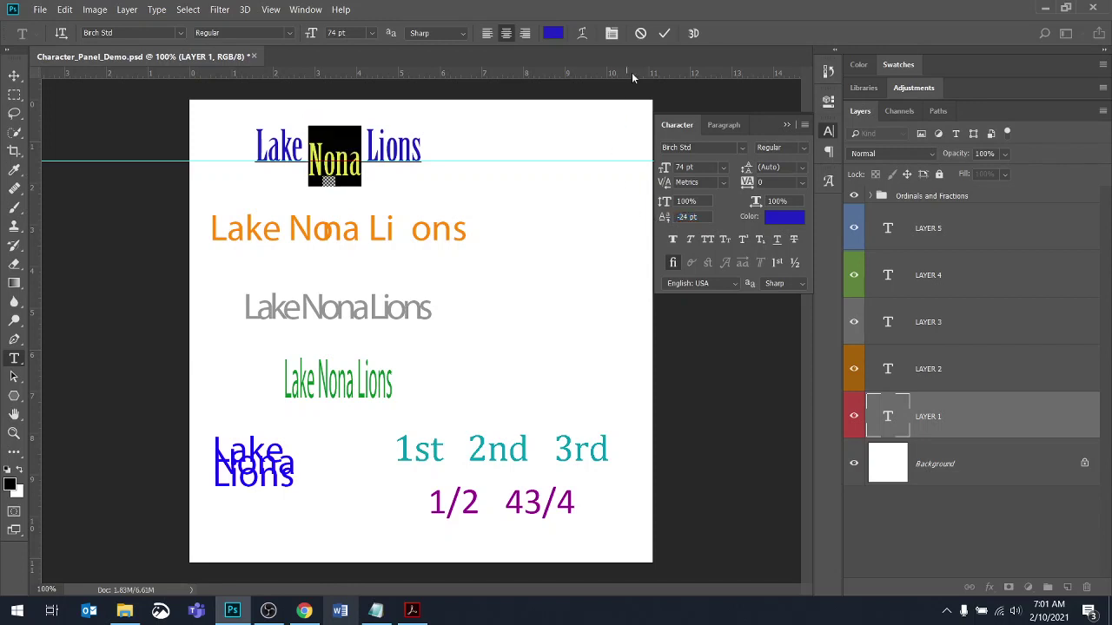
Step: Raise the o in Nona and the i in Lions (22 pt) with baseline shift, and commit
click(665, 33)
key(v)
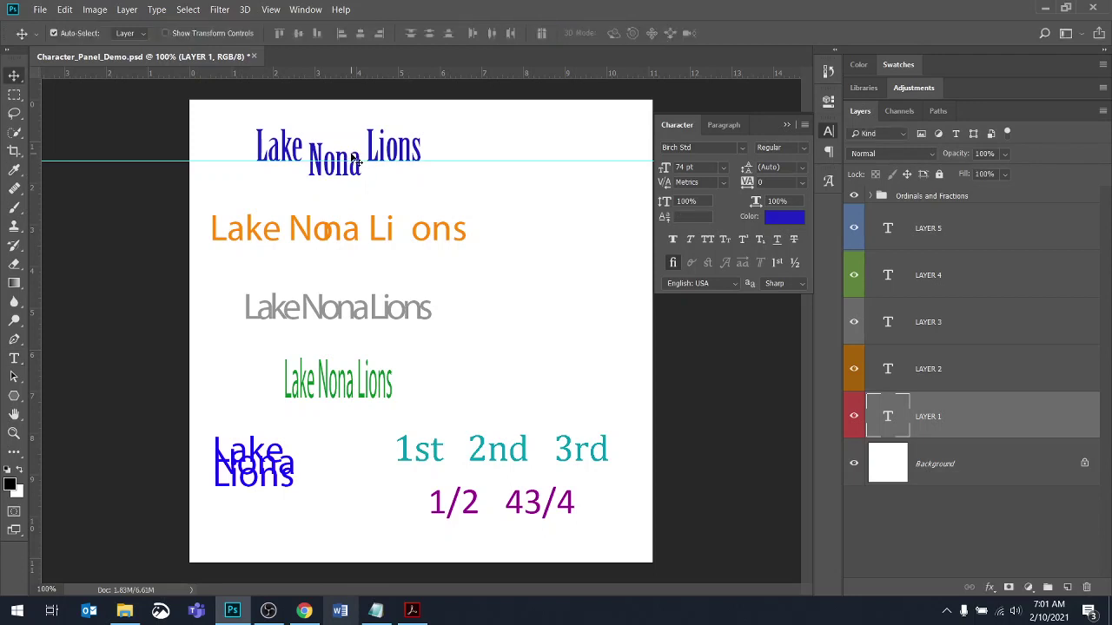
double_click(890, 416)
click(349, 161)
click(323, 160)
drag(323, 161, 334, 165)
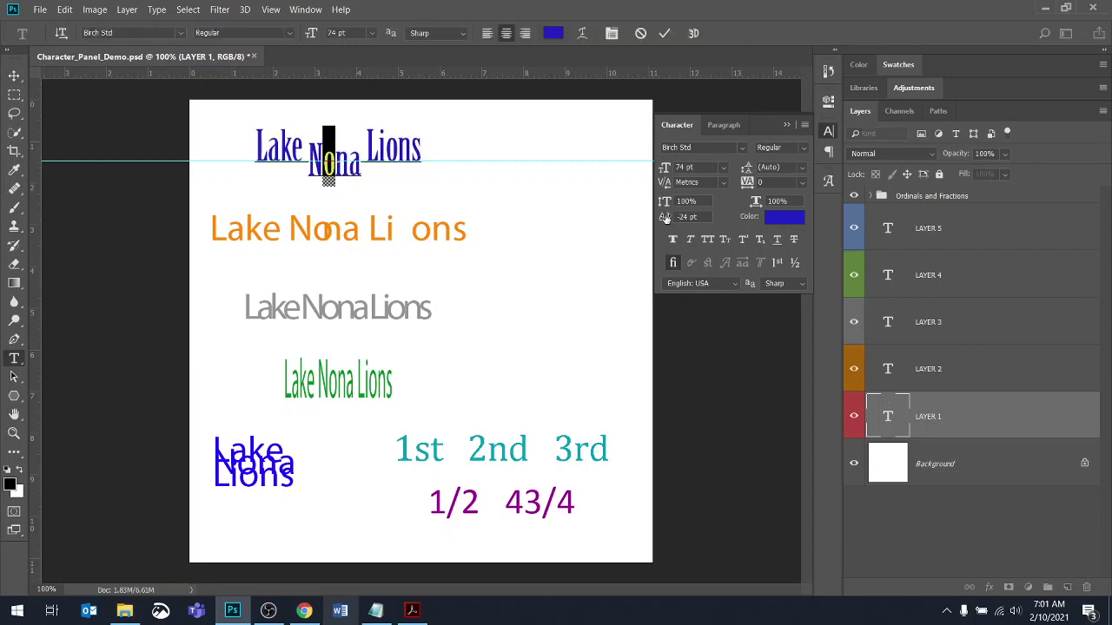
drag(665, 218, 675, 217)
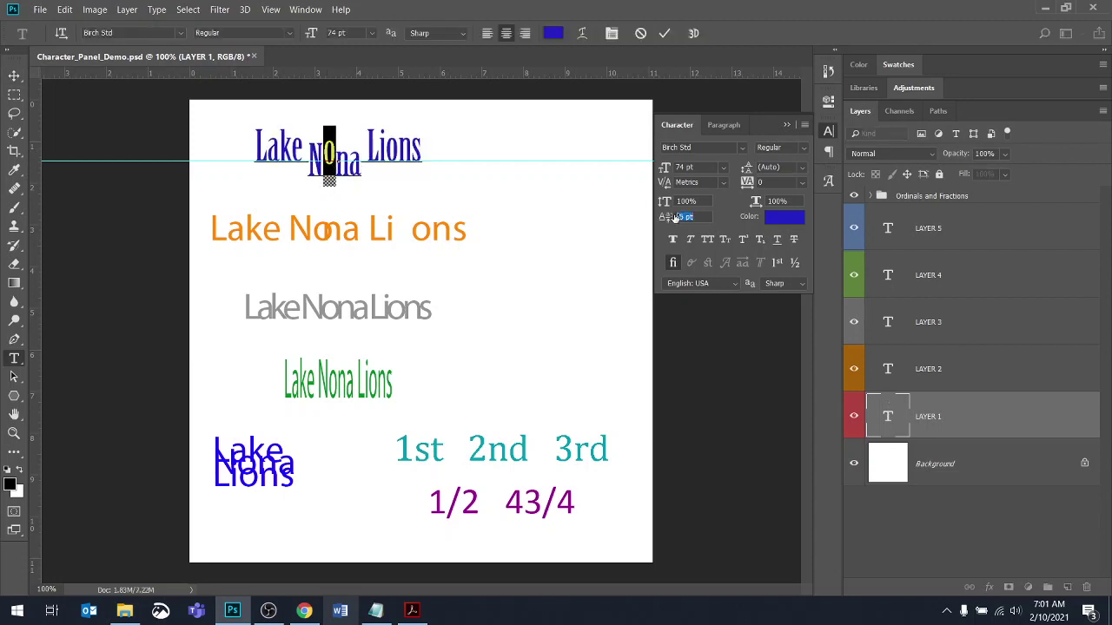
drag(376, 151, 387, 153)
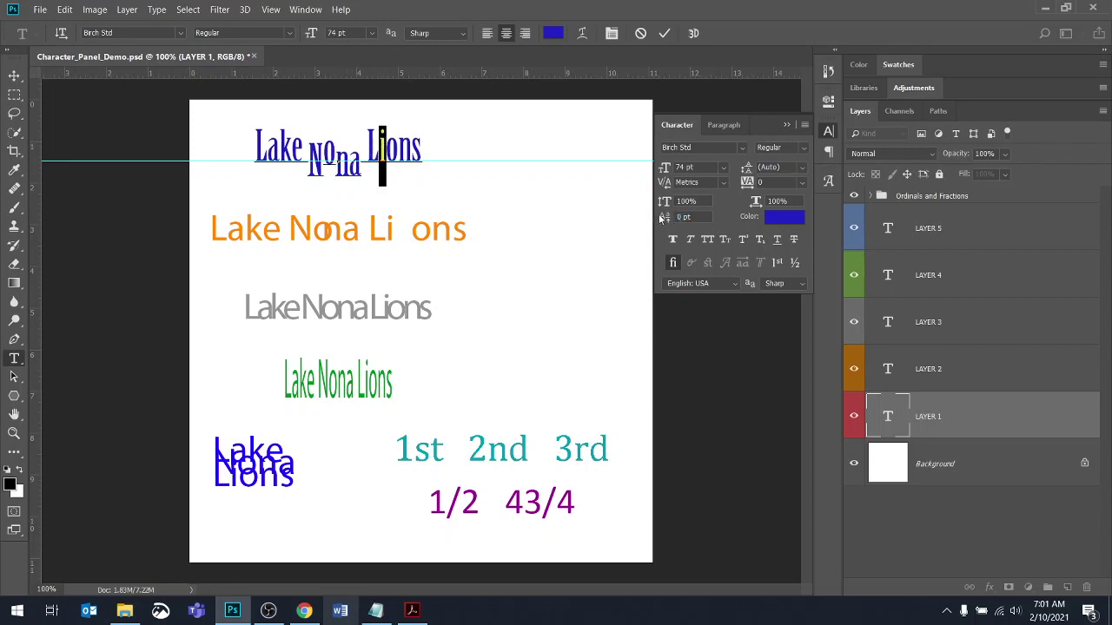
drag(664, 217, 678, 217)
click(664, 33)
key(v)
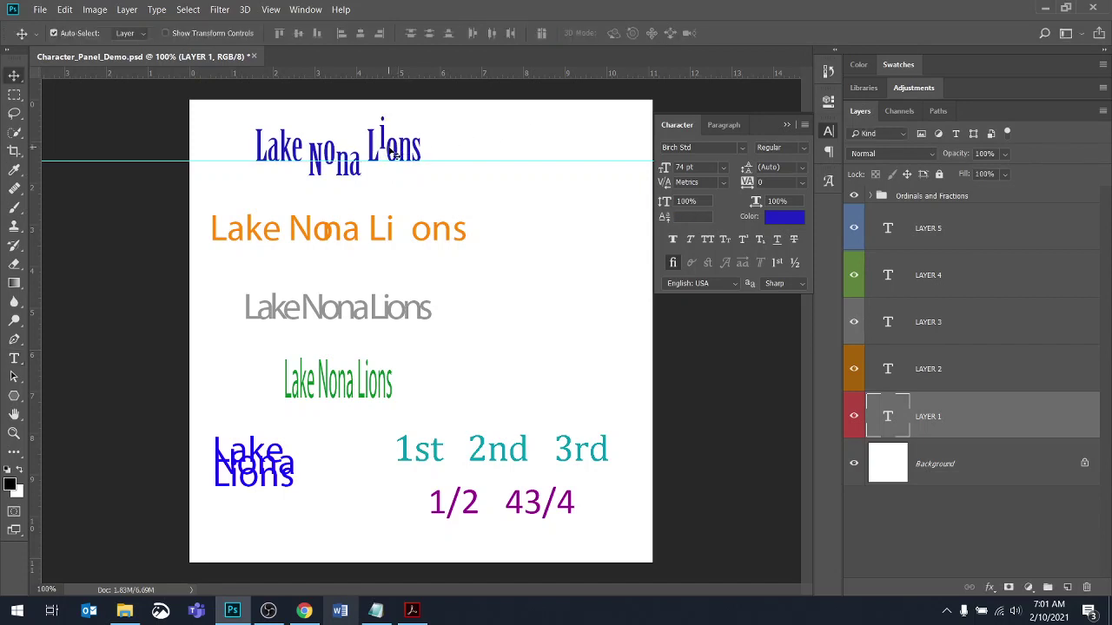
Step: Lower the La in Lake to -34 pt baseline shift and widen it to 205%
double_click(887, 416)
click(404, 135)
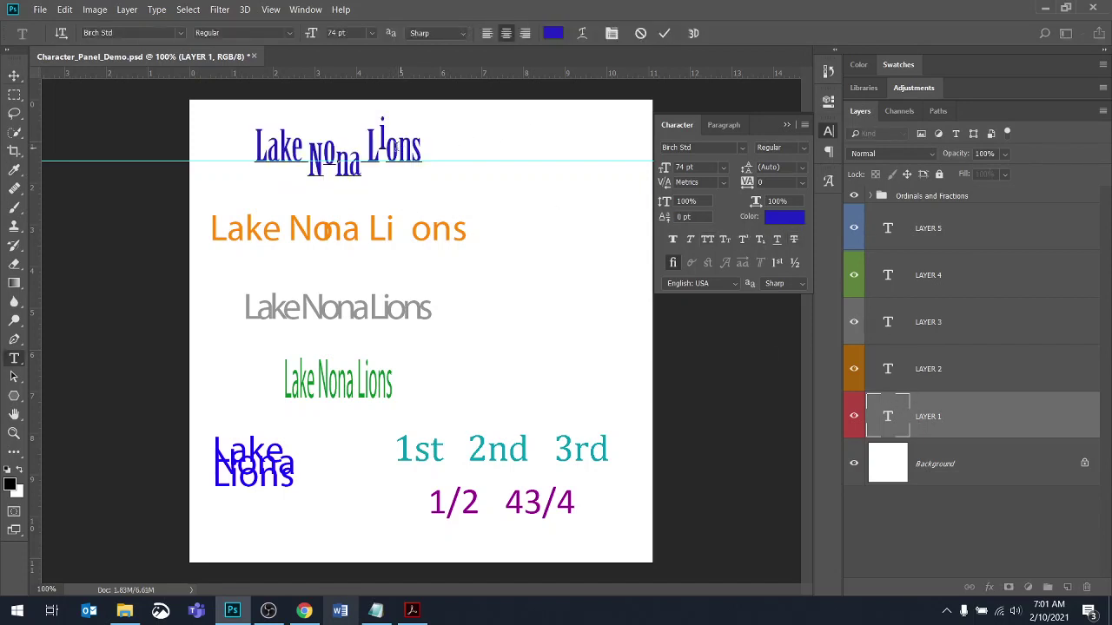
drag(256, 147, 278, 152)
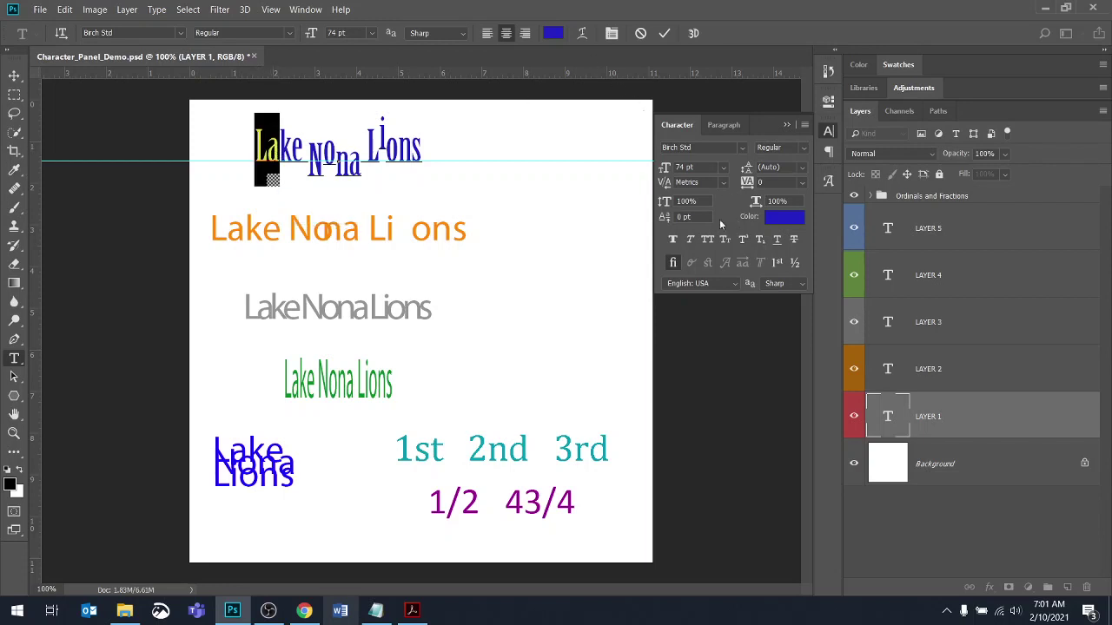
drag(665, 218, 640, 215)
drag(755, 200, 831, 202)
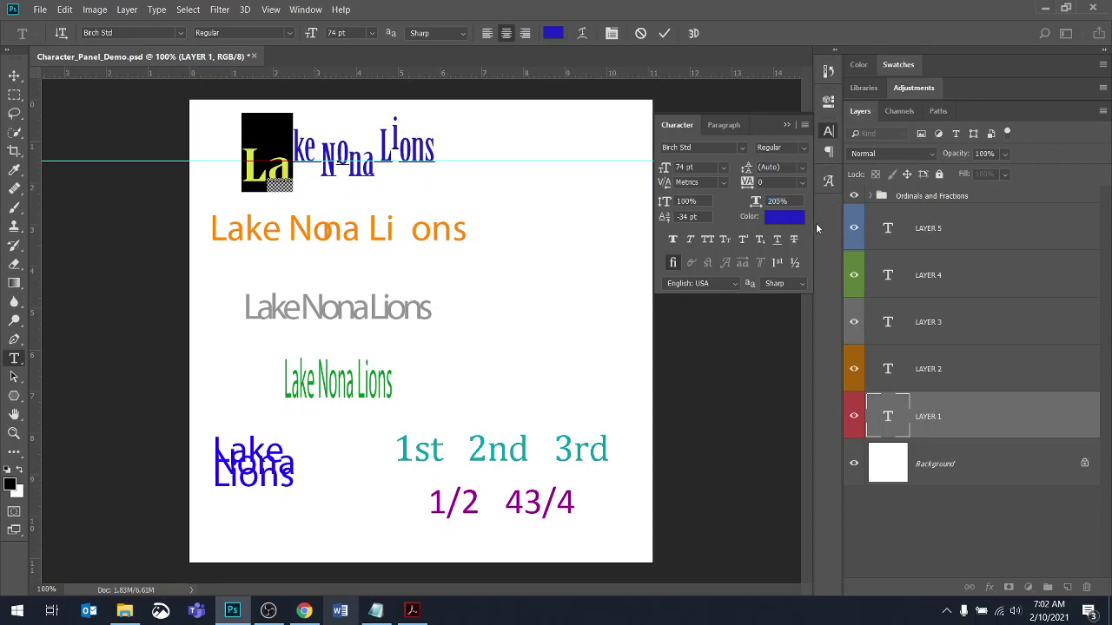
Step: Commit the previous edit, then set kerning between 'L' and 'a' of 'Lake' in the top title to 280
click(664, 33)
key(v)
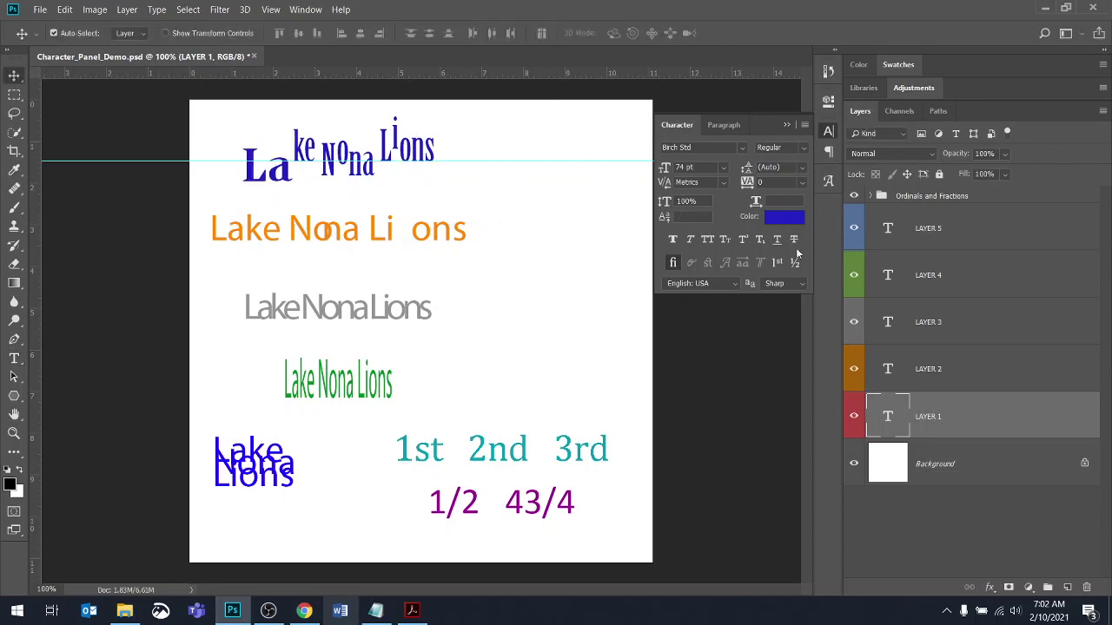
double_click(888, 416)
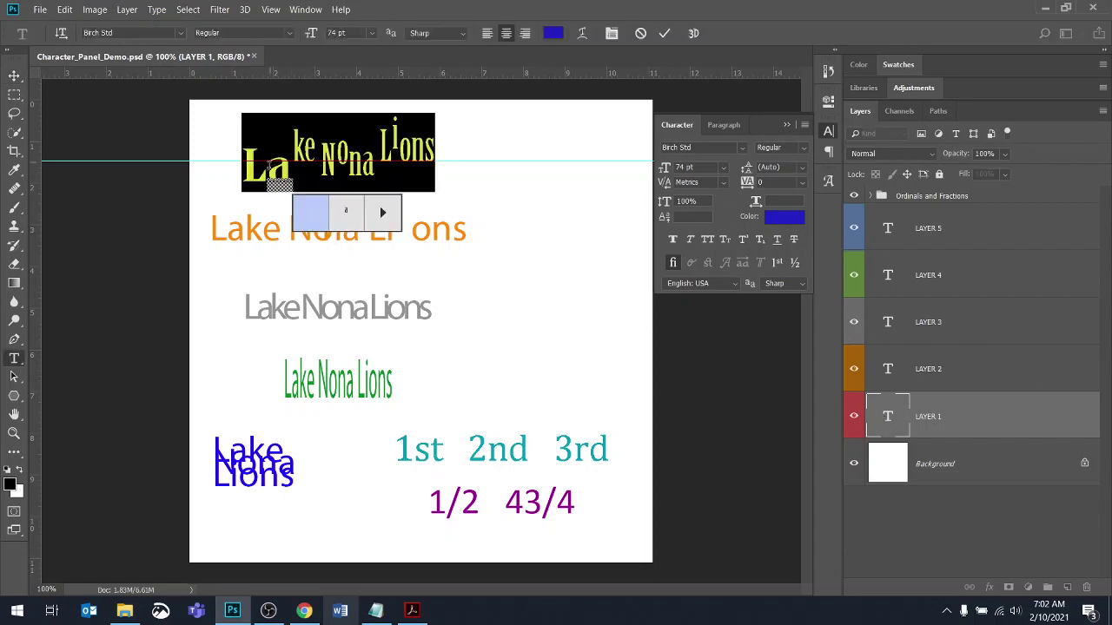
click(268, 167)
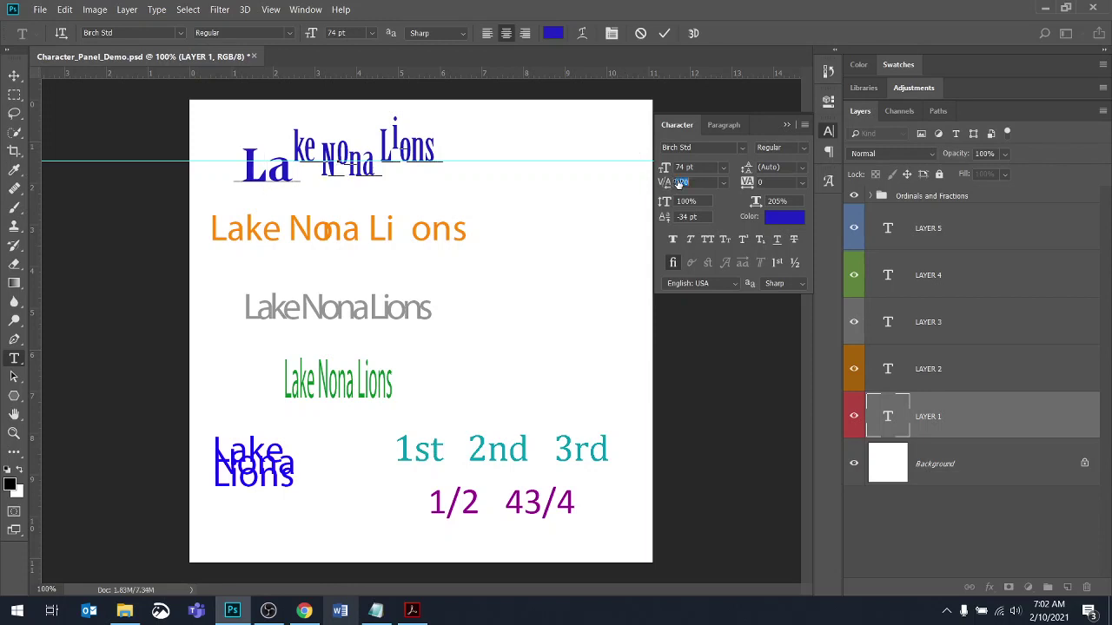
drag(679, 184, 682, 184)
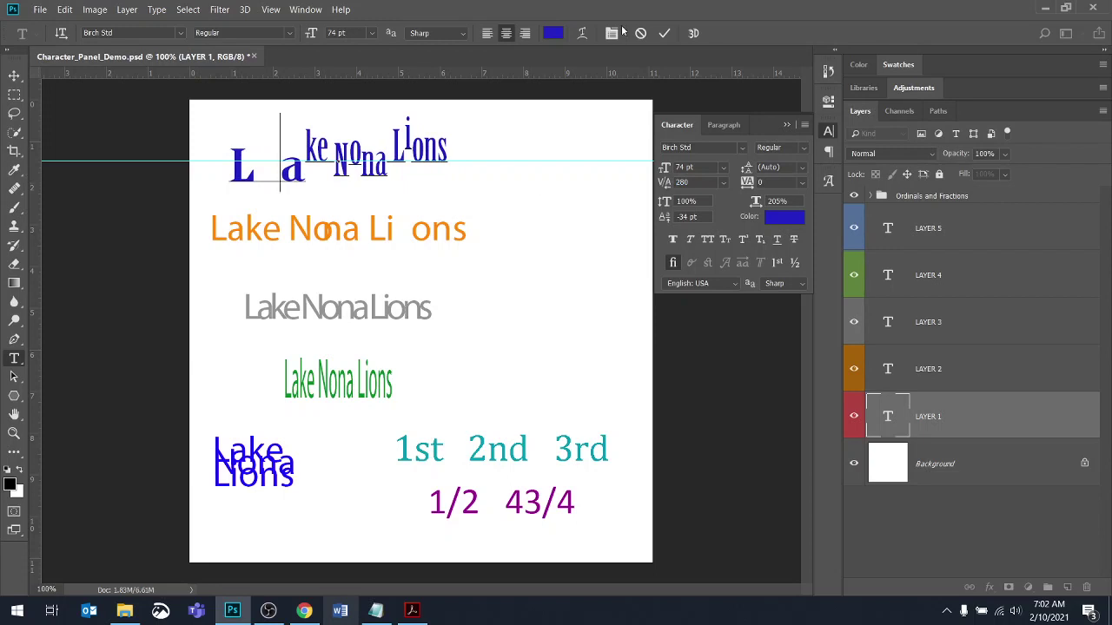
click(663, 33)
key(v)
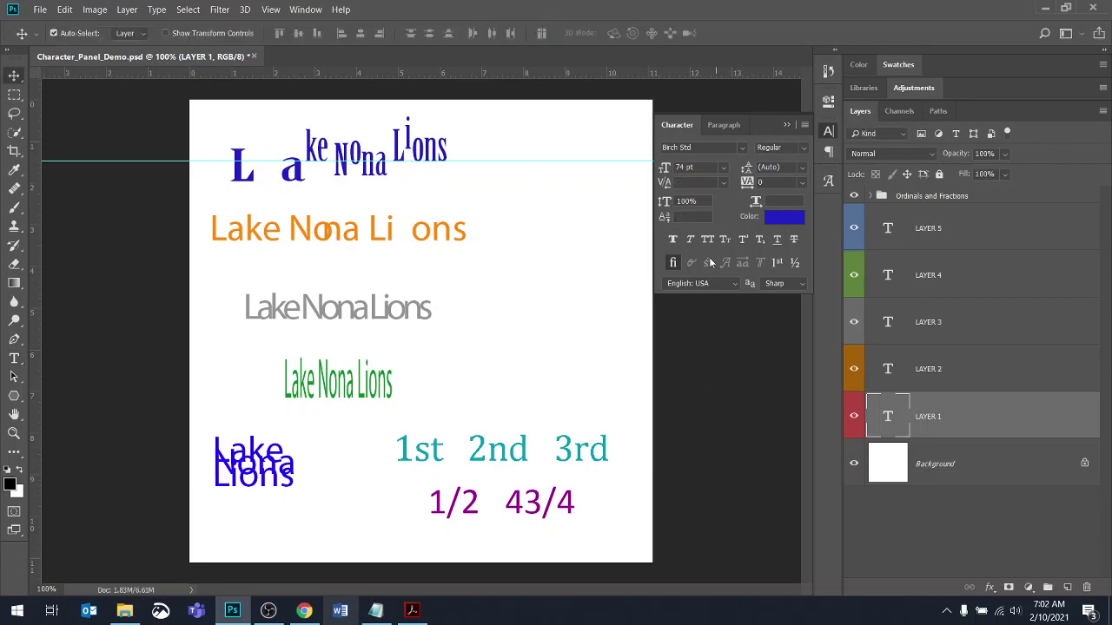